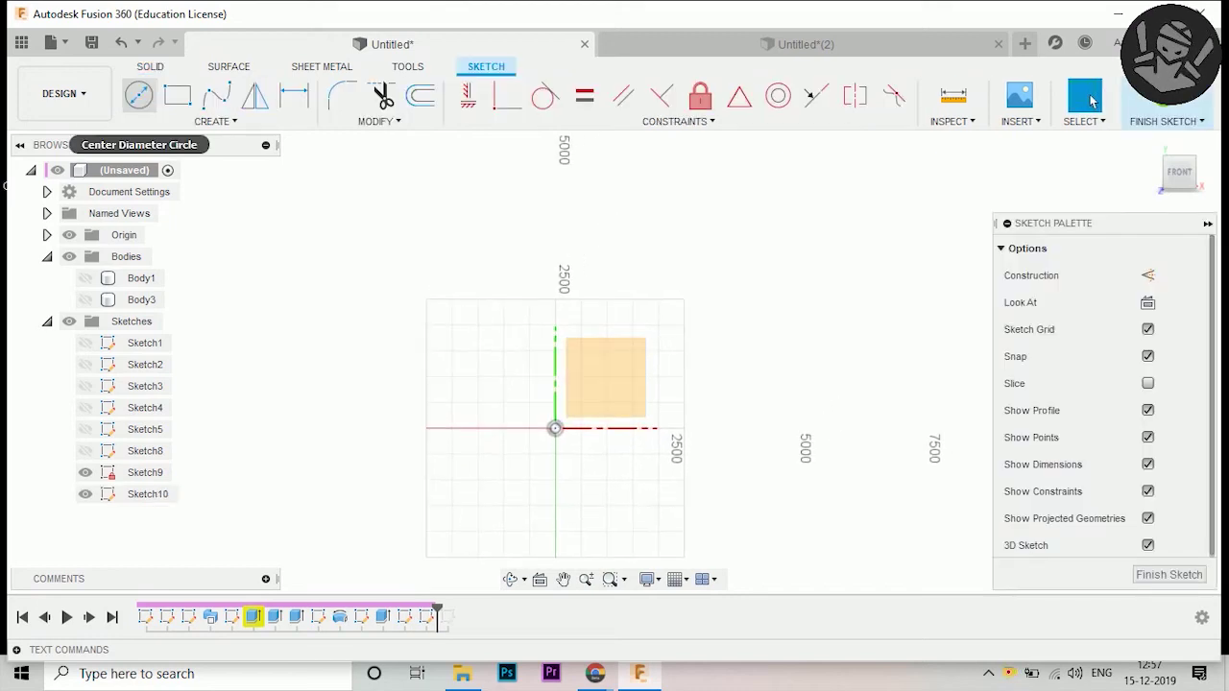
- Draw a 2000 mm diameter circle centred on the origin
key("c")
left_click(555, 429)
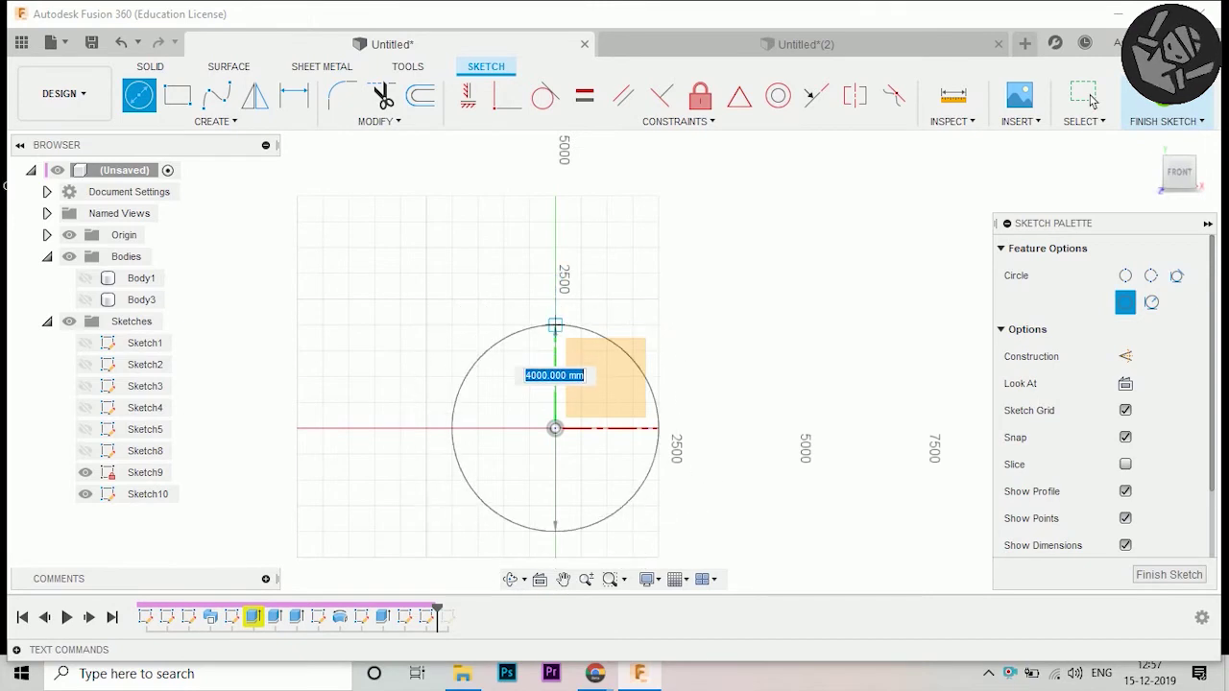
scroll(555, 325, "up", 2)
scroll(551, 329, "up", 1)
scroll(586, 266, "up", 1)
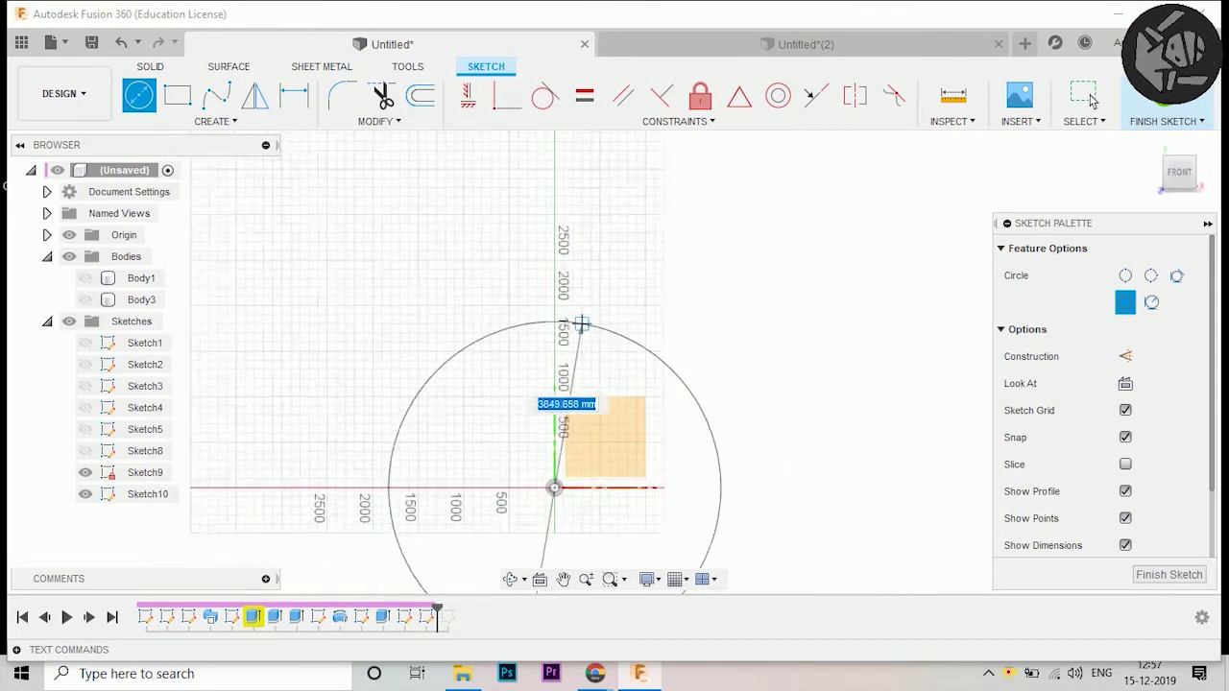
scroll(579, 327, "up", 1)
type("200")
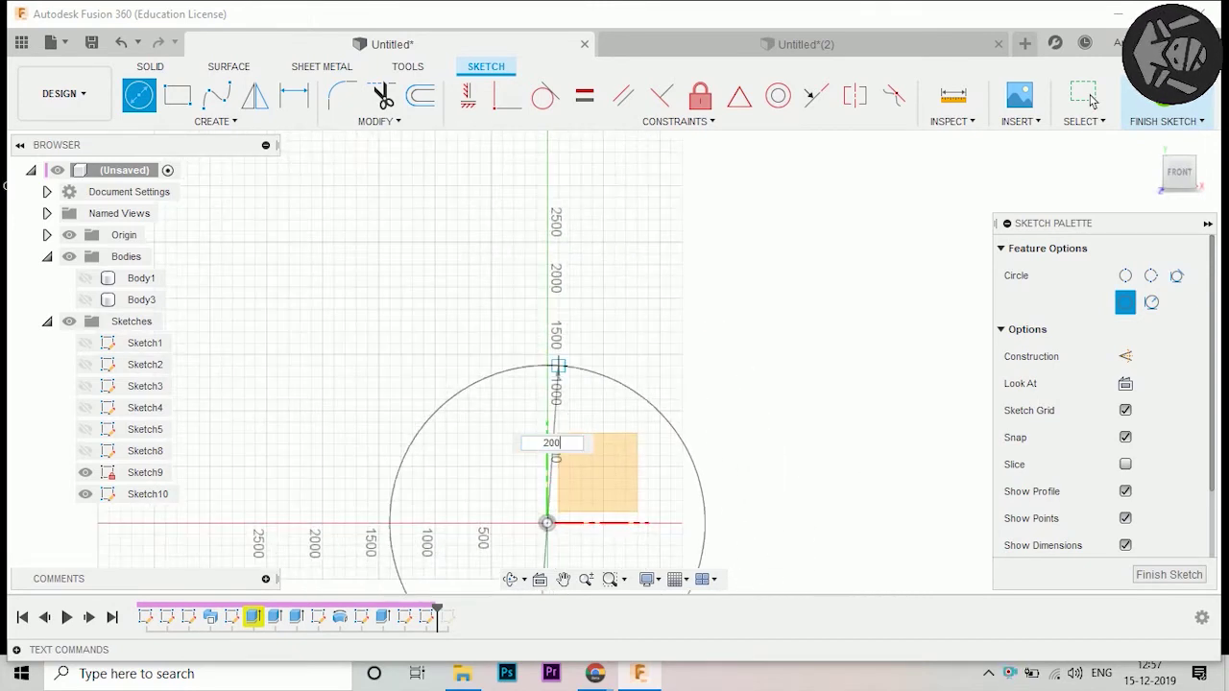
key("Return")
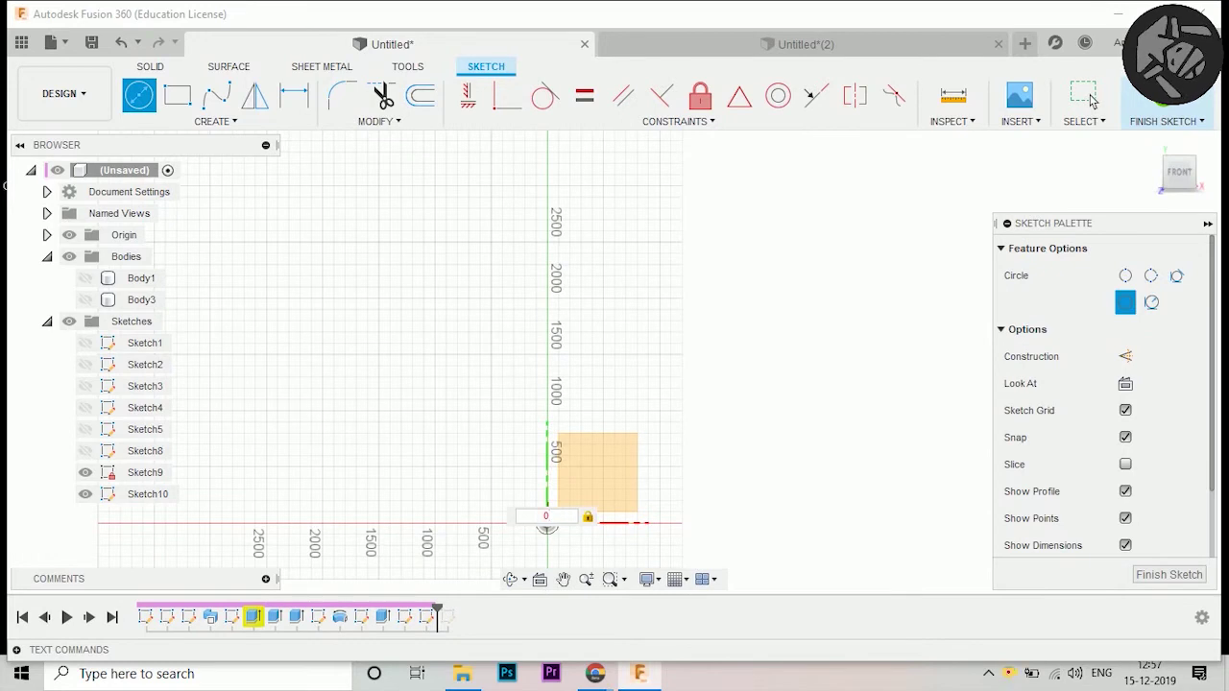
type("200")
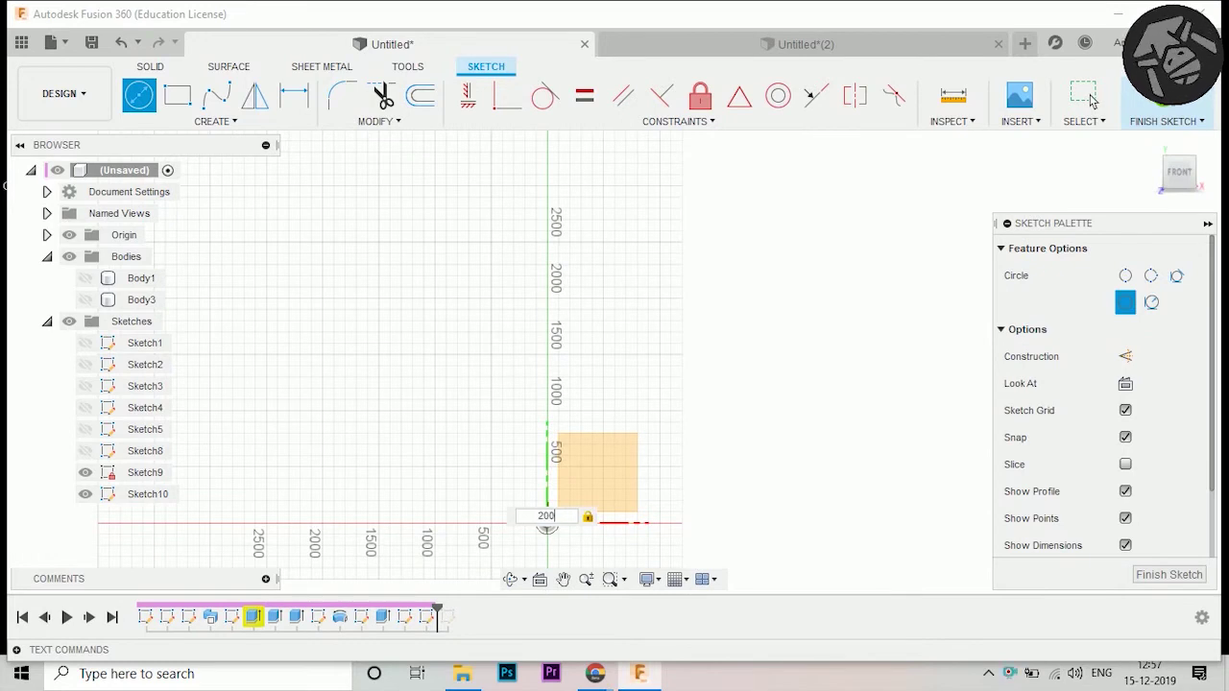
type("0")
key("Return")
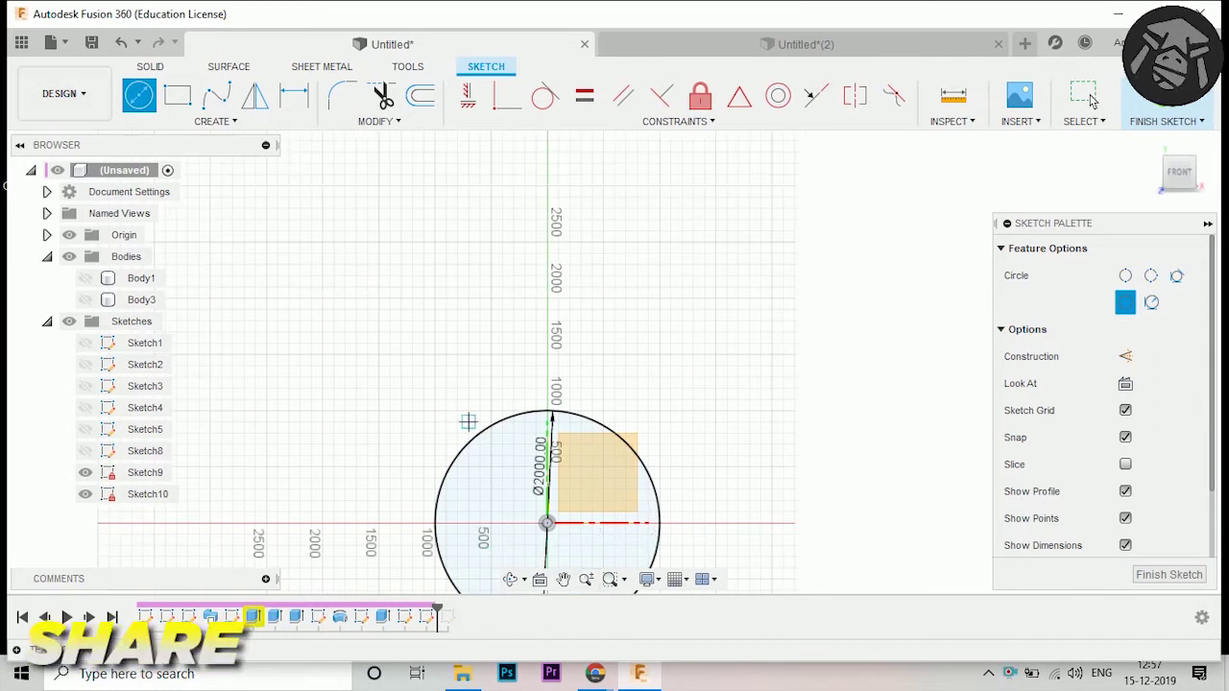
- Draw a slightly smaller concentric circle from the origin
scroll(545, 543, "up", 3)
left_click(546, 495)
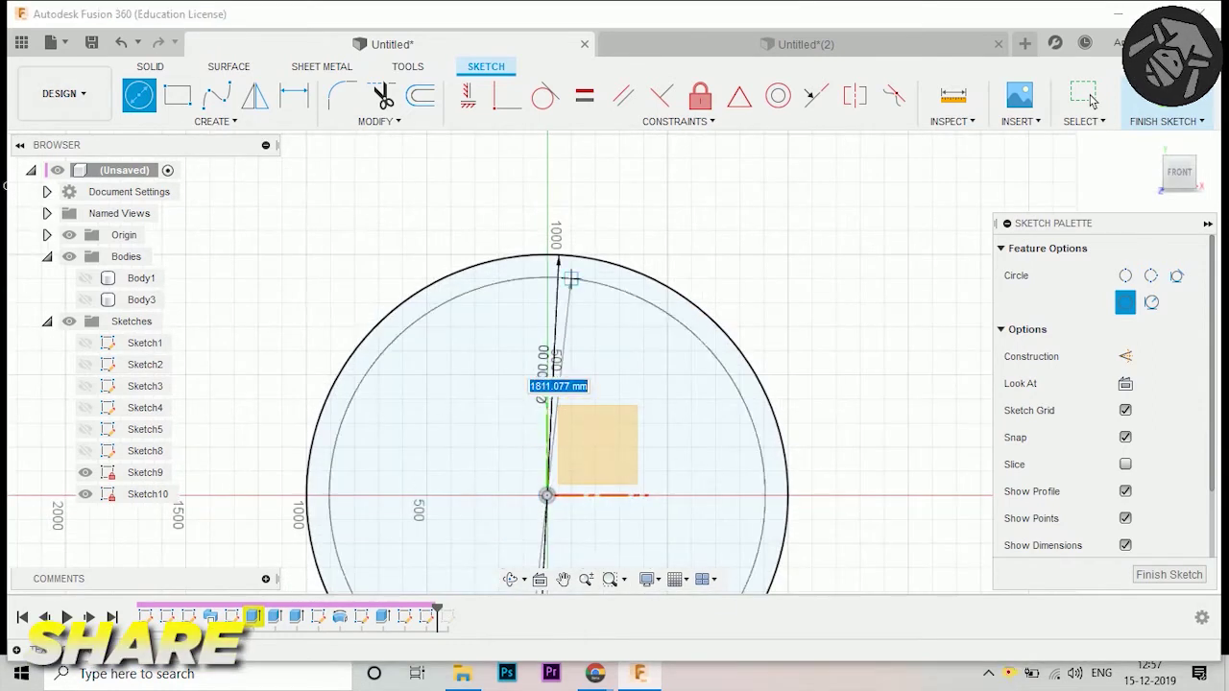
scroll(543, 257, "up", 2)
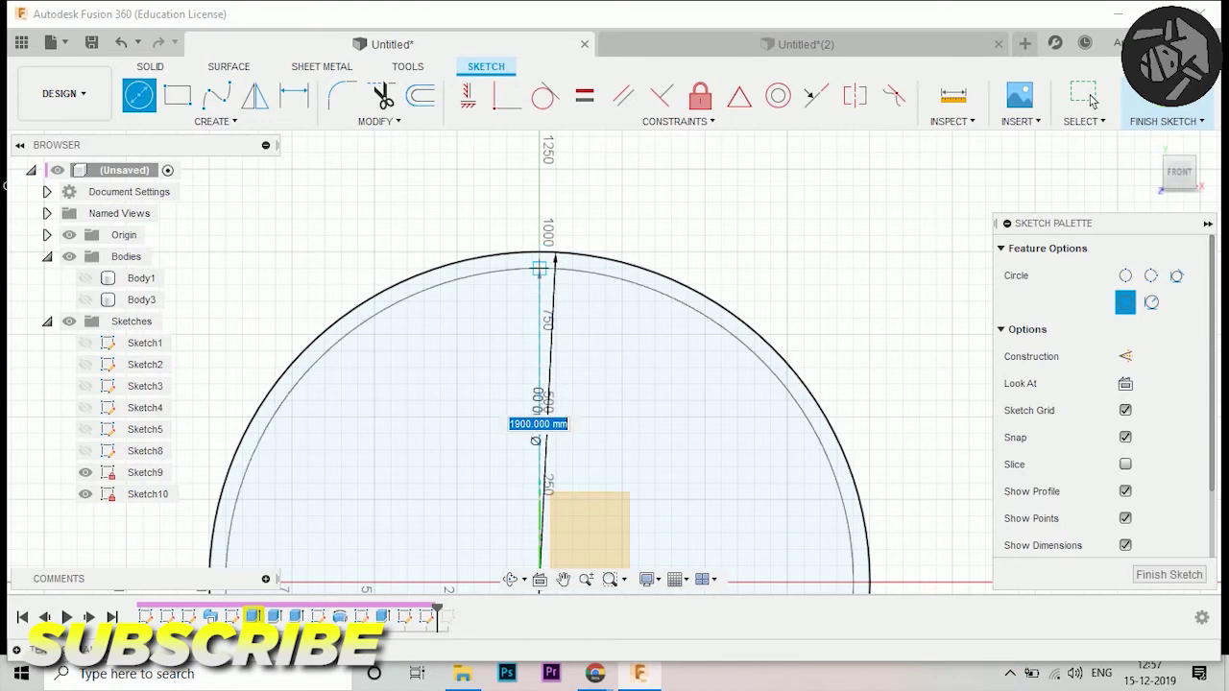
left_click(540, 269)
scroll(539, 260, "down", 2)
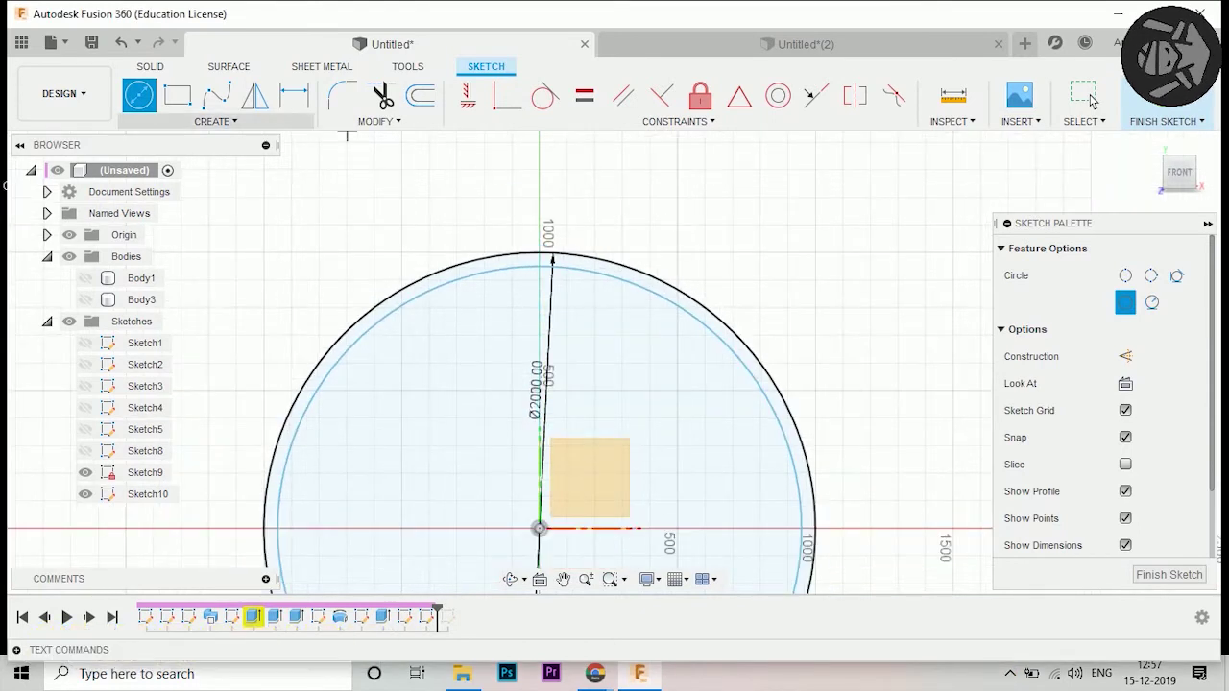
left_click(215, 121)
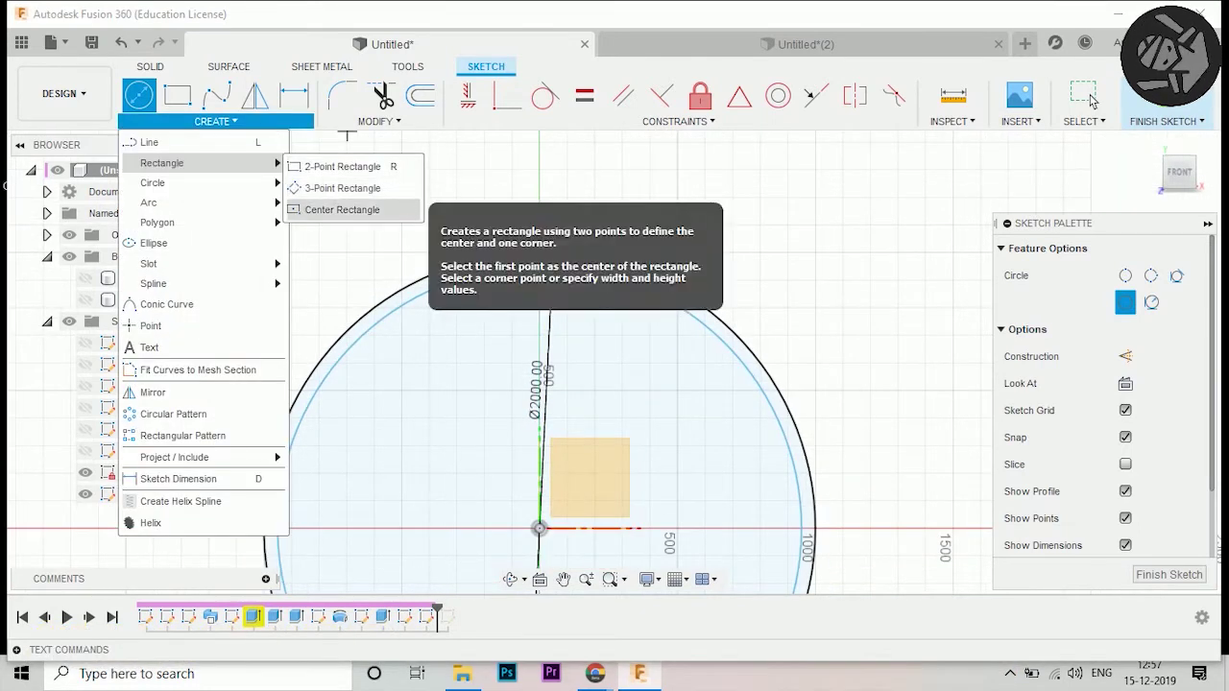
- Draw a centre rectangle spanning the top of the two circles
left_click(351, 208)
left_click(540, 260)
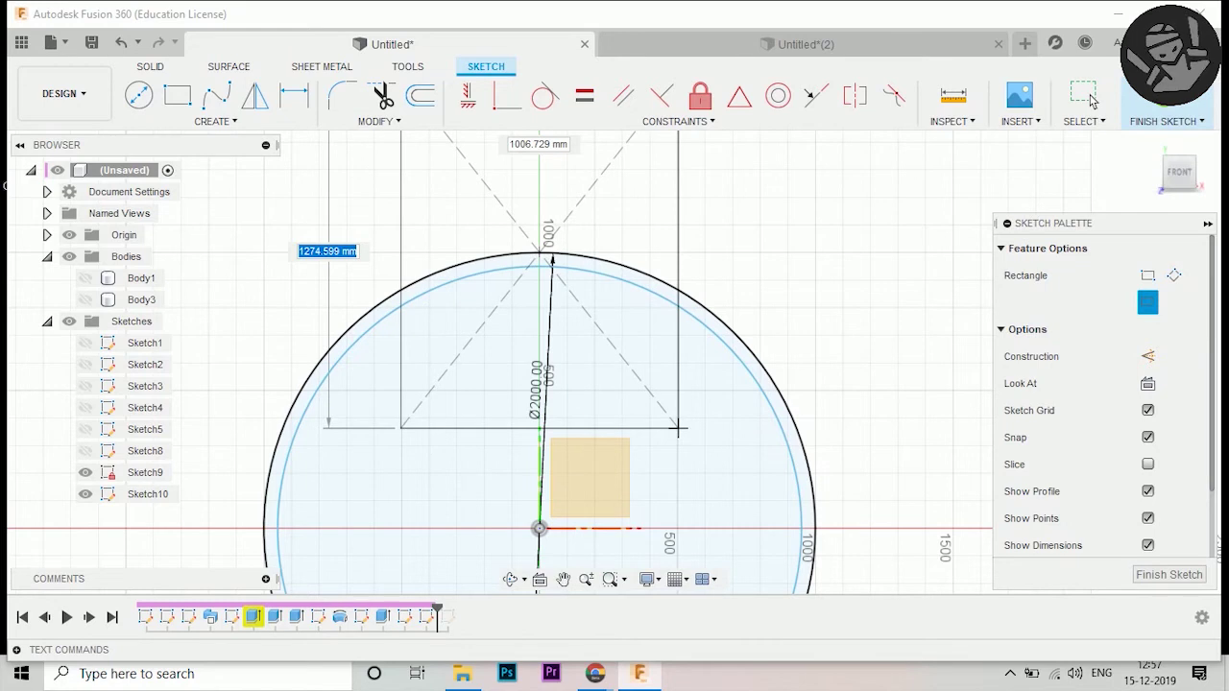
left_click(678, 427)
scroll(413, 279, "down", 2)
scroll(288, 192, "down", 1)
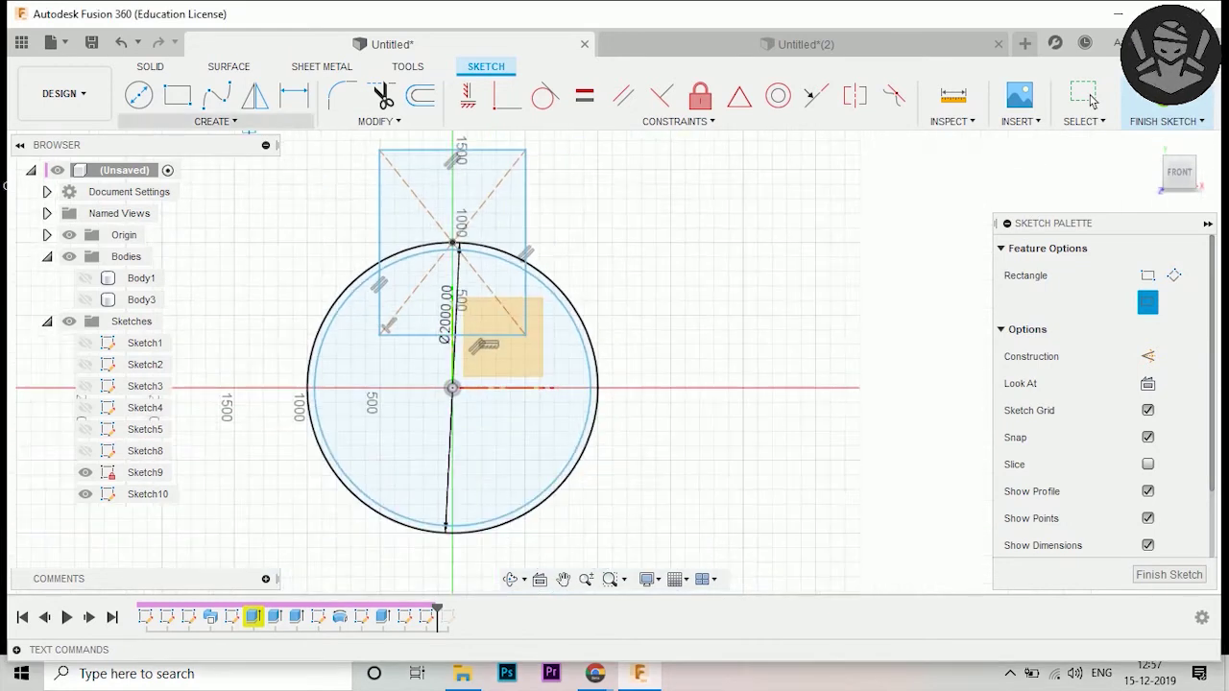
- Trim away the outer circle portions and all rectangle edges, then finish the sketch
left_click(382, 94)
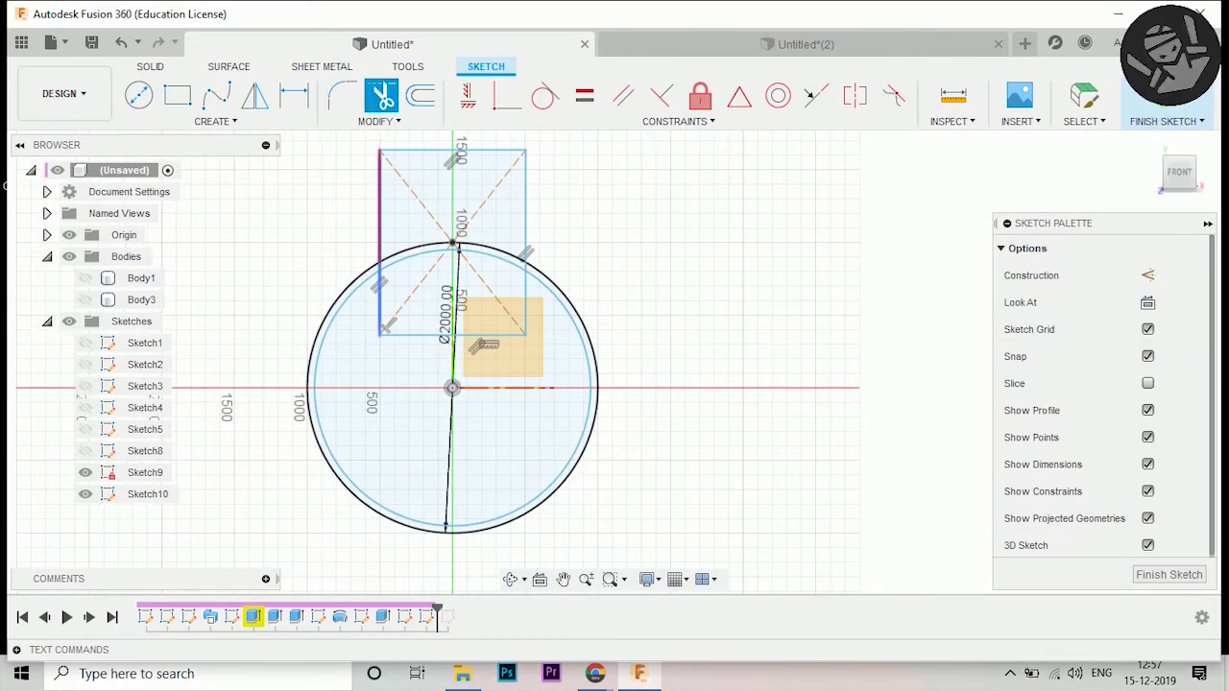
scroll(358, 320, "up", 3)
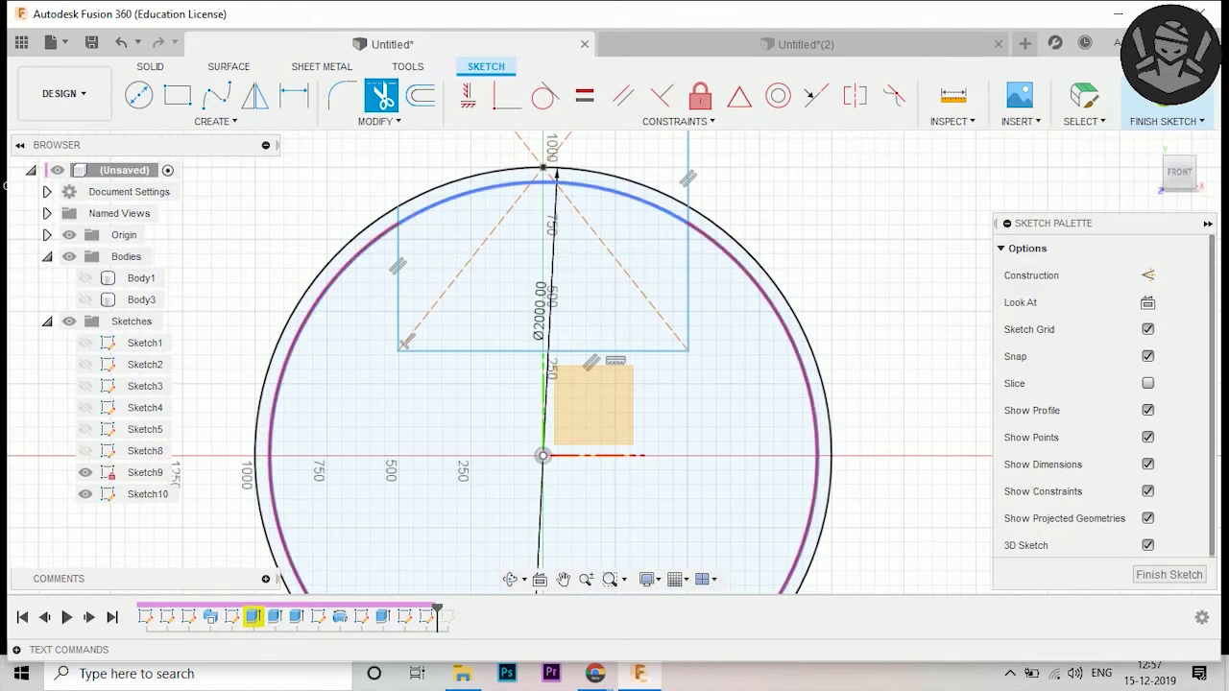
left_click(281, 327)
left_click(398, 288)
left_click(576, 350)
left_click(689, 192)
scroll(673, 282, "down", 5)
left_click(629, 176)
left_click(1160, 96)
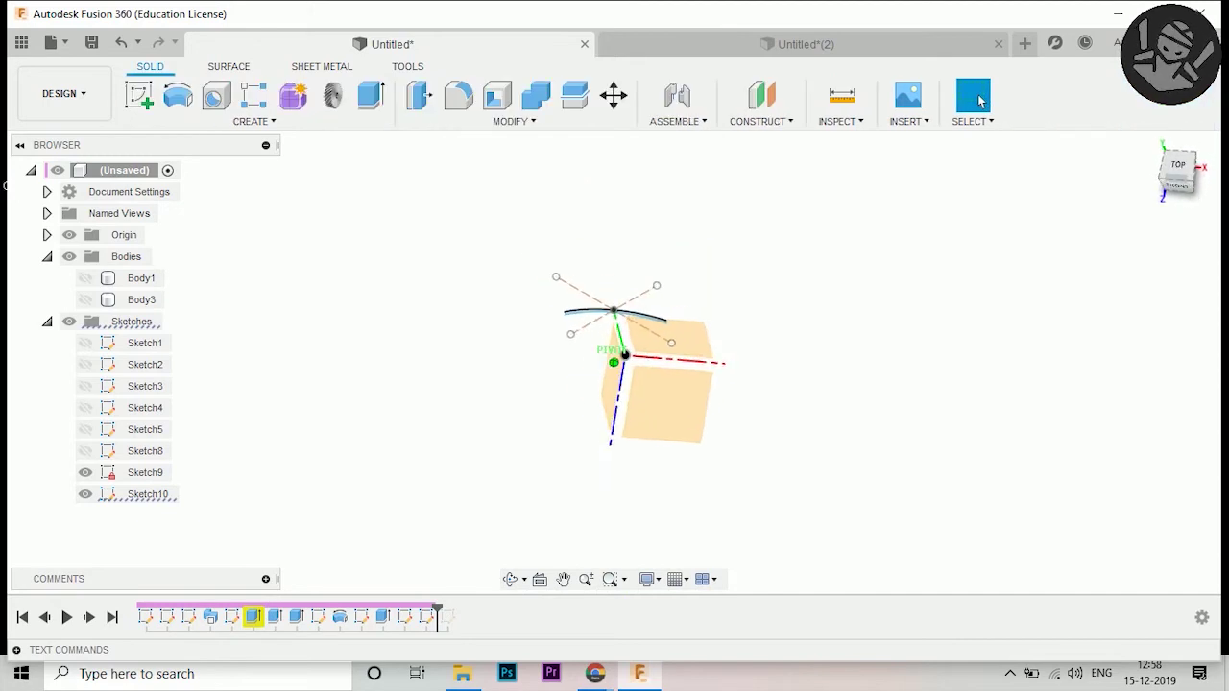
- Revolve the arc band 30 deg symmetrically about the X axis as new body Body4
key("r")
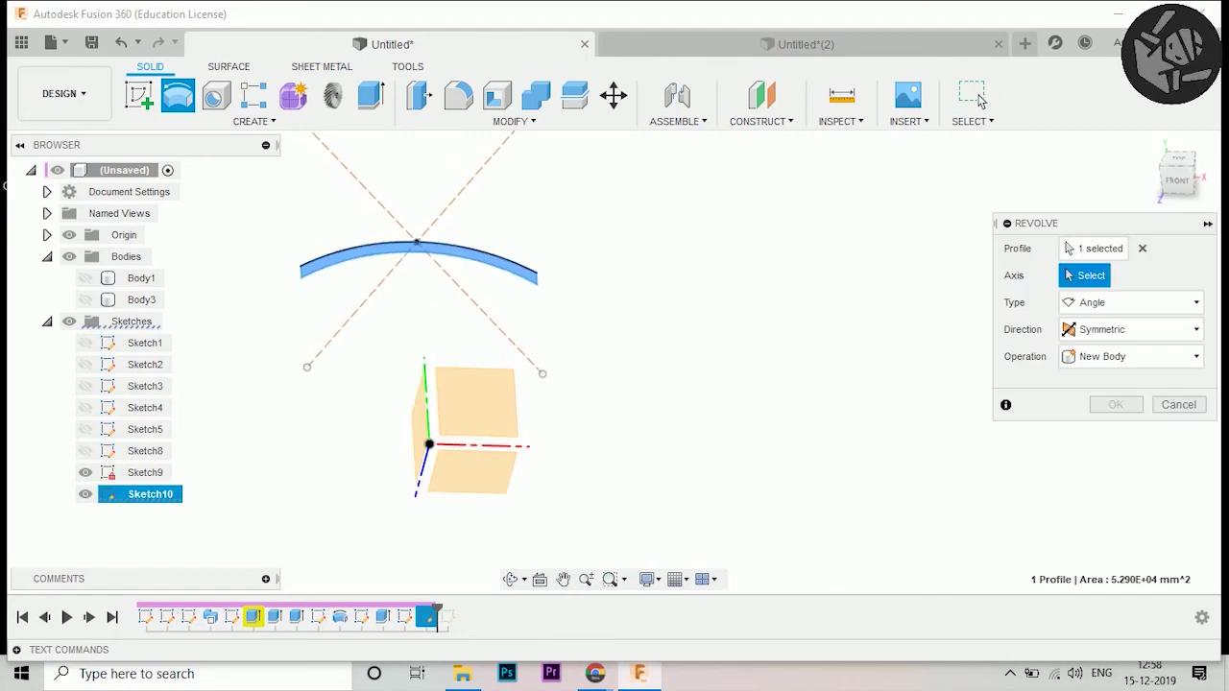
left_click(480, 445)
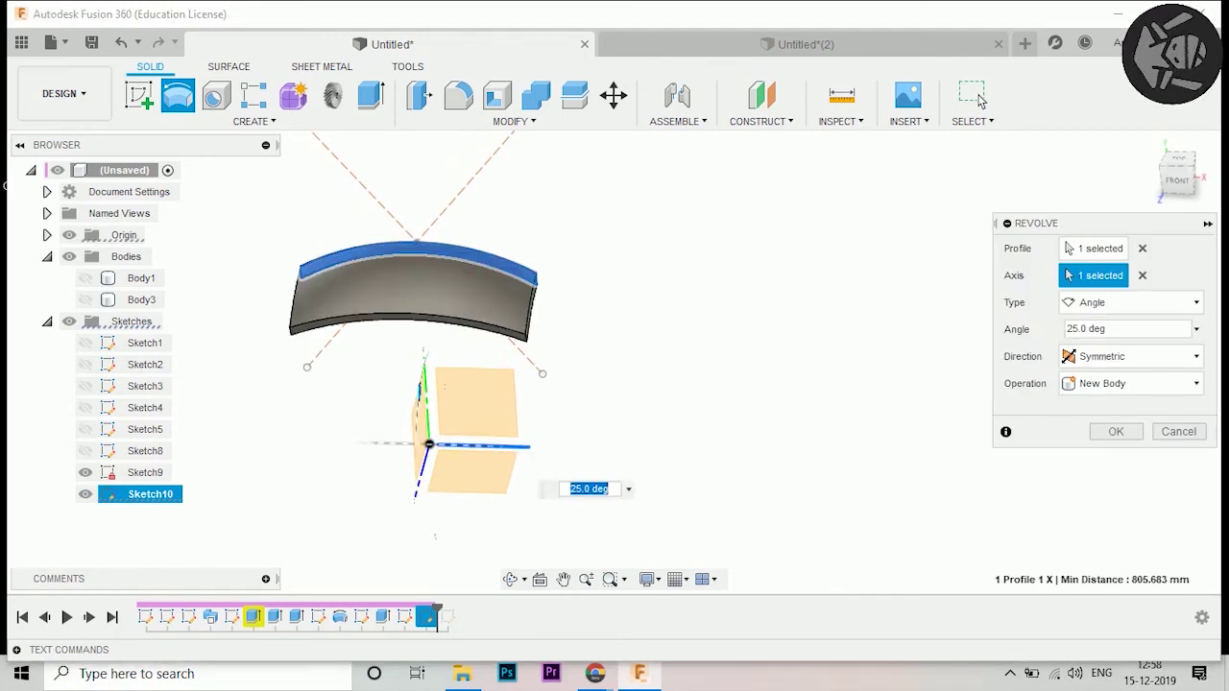
type("30")
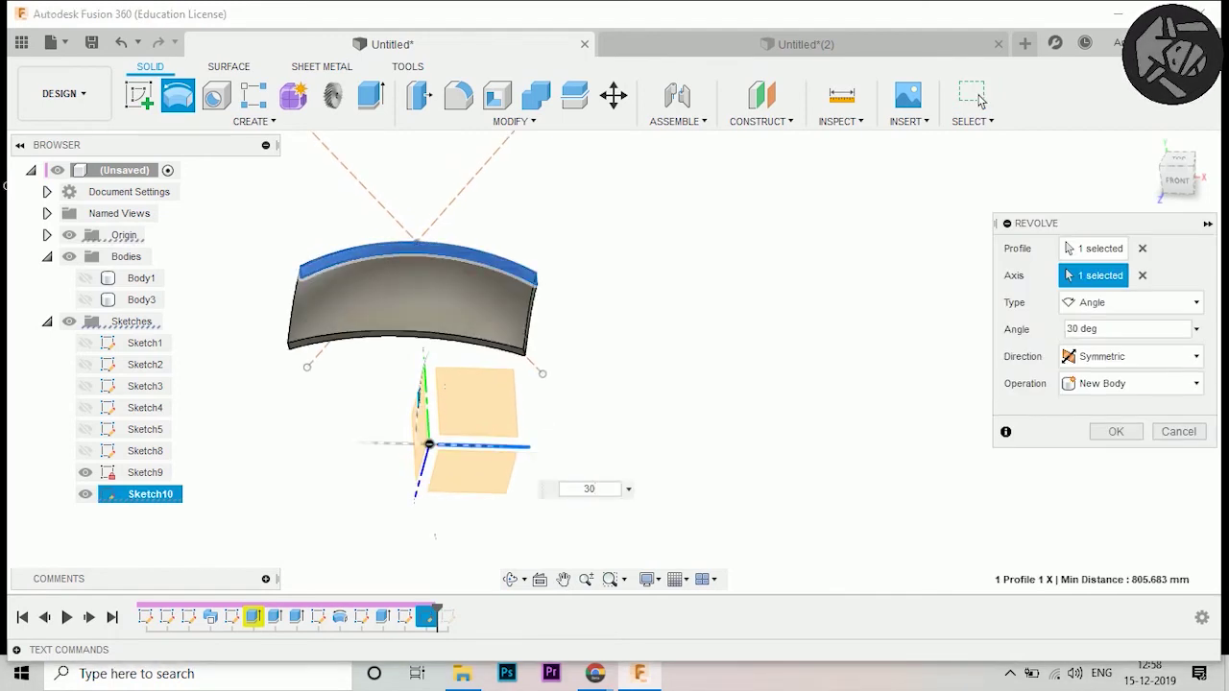
left_click(1114, 356)
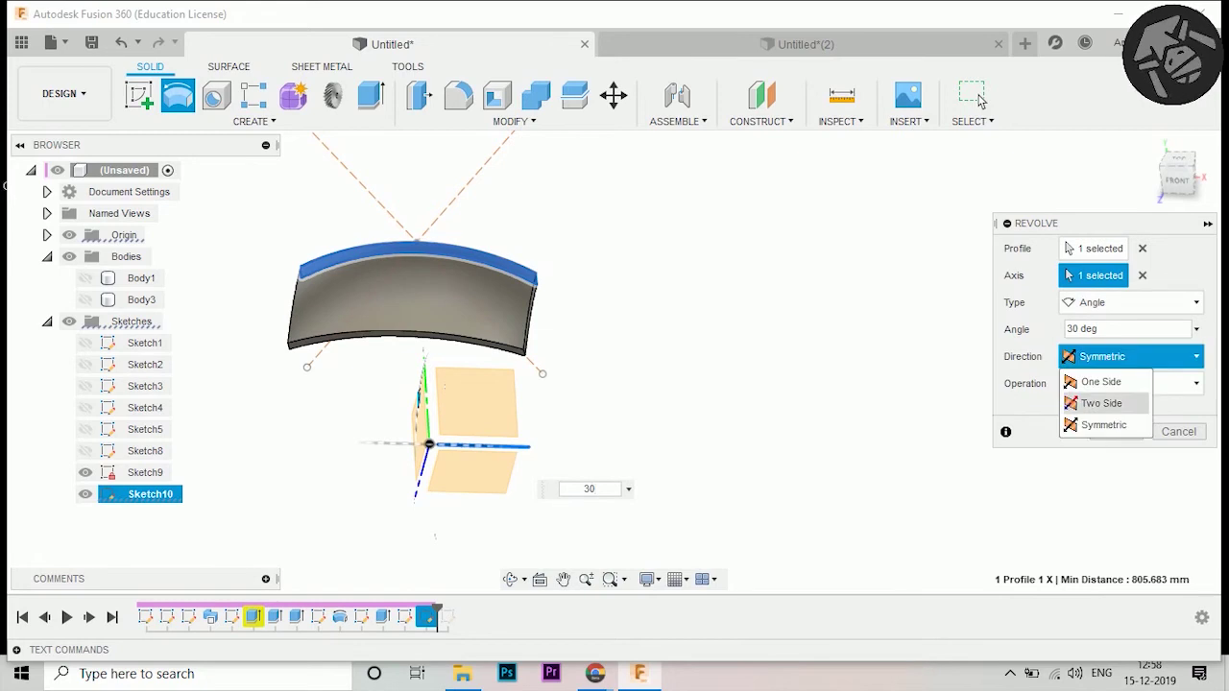
left_click(1104, 424)
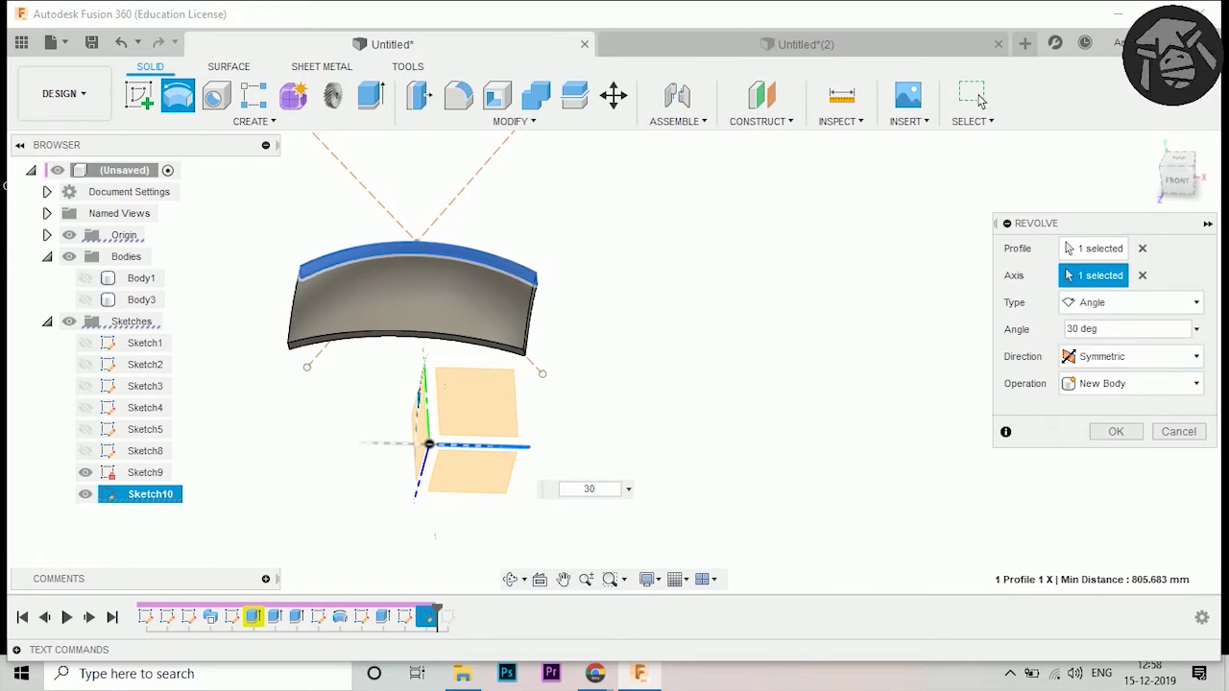
mouse_move(435, 537)
middle_mouse_down("shift")
mouse_move(463, 540)
mouse_move(426, 402)
middle_mouse_up("shift")
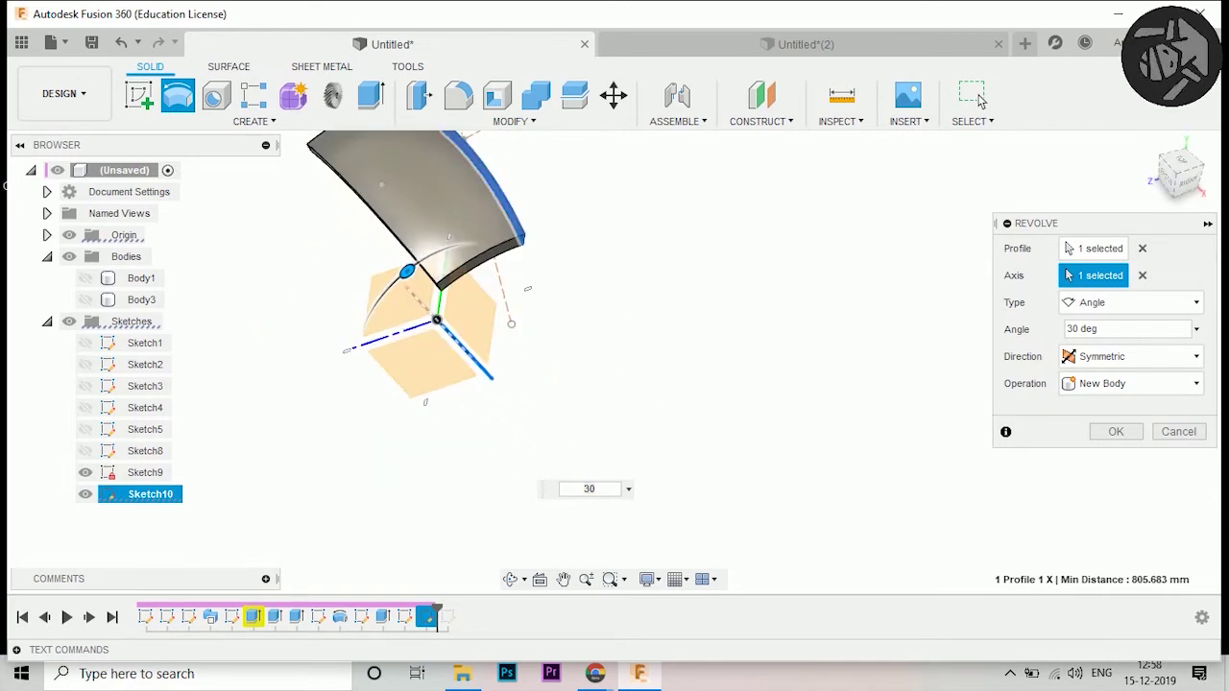
left_click(1133, 357)
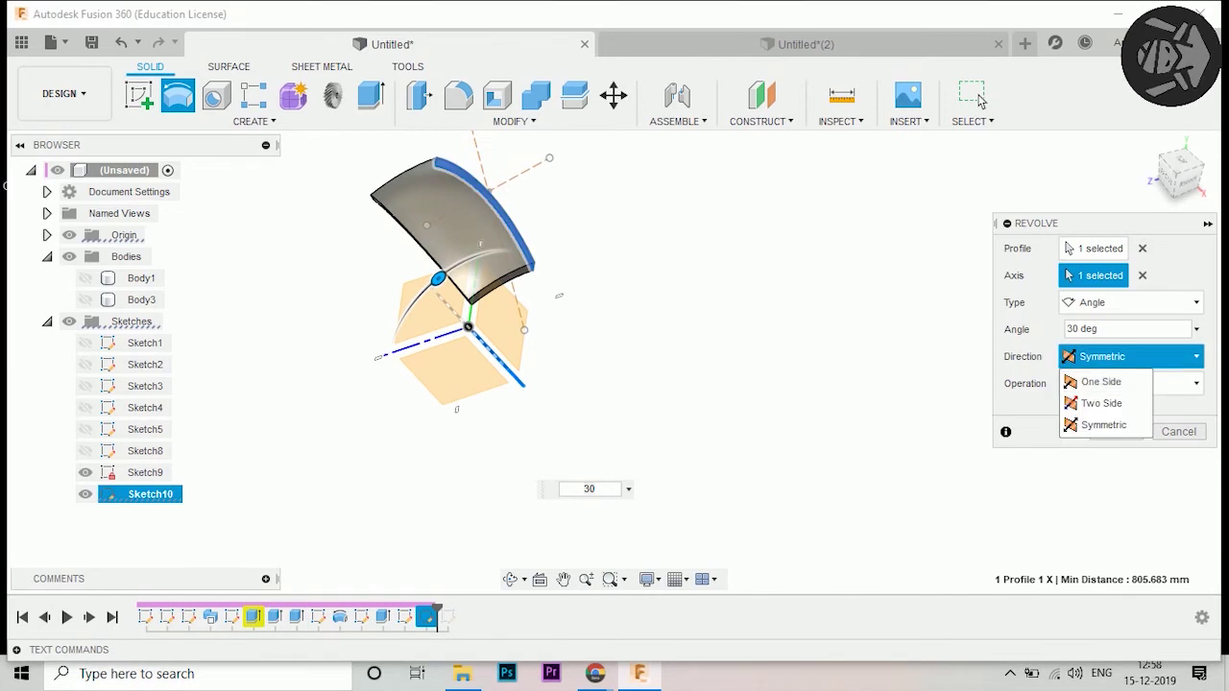
left_click(1101, 382)
left_click(1133, 356)
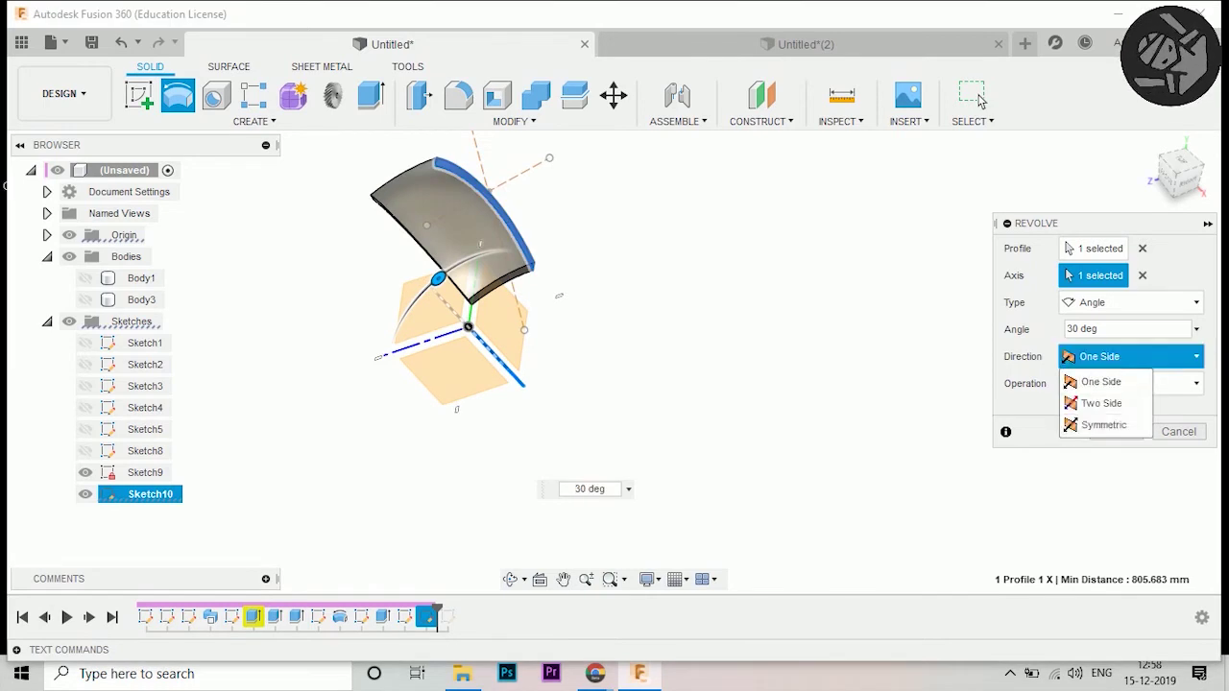
left_click(1104, 425)
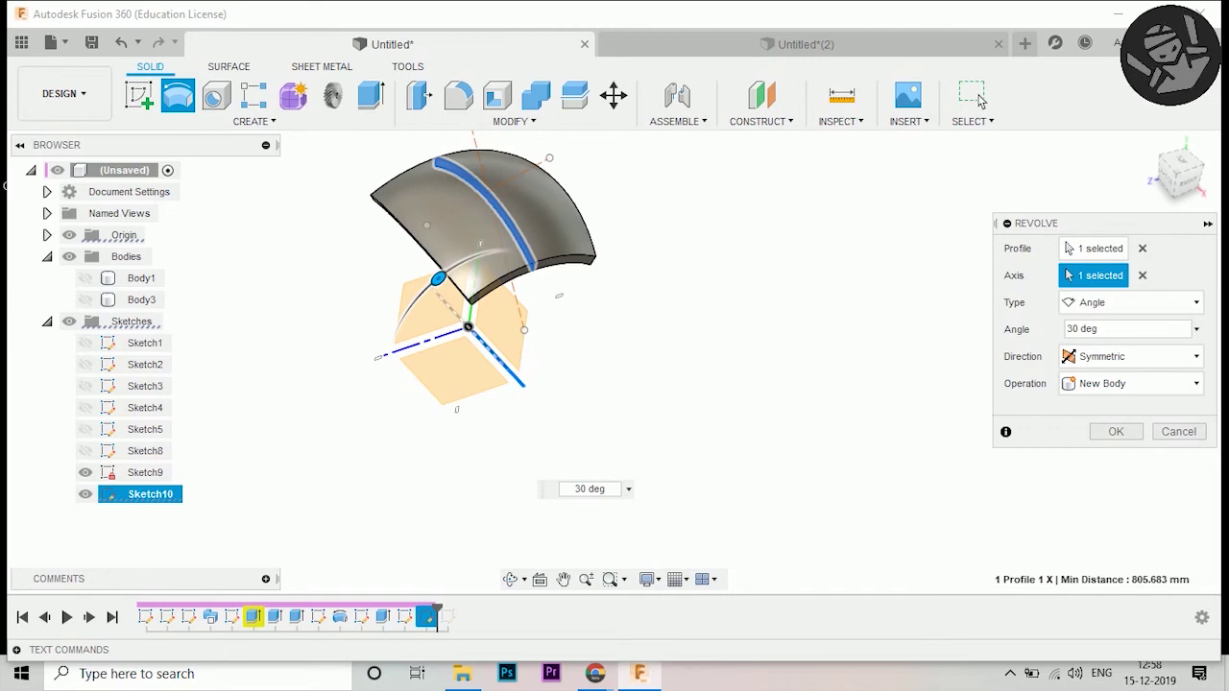
left_click(980, 99)
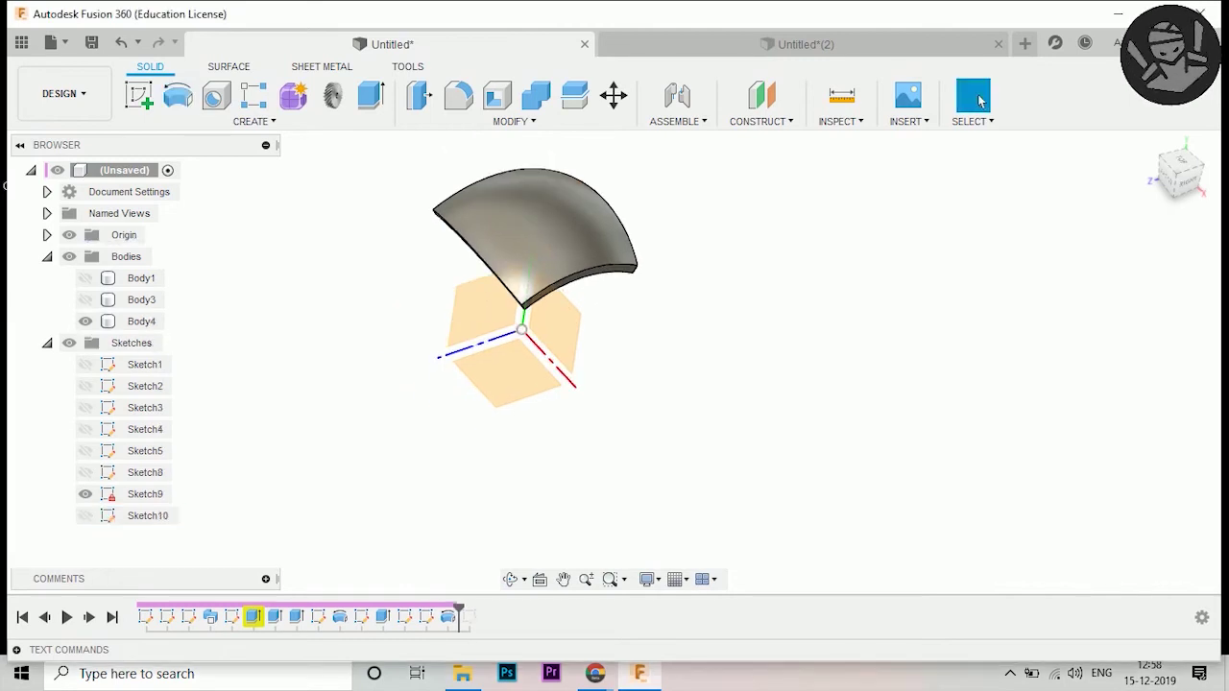
- Start a sketch on the XZ plane and place JUST FUSION text on it
left_click(506, 374)
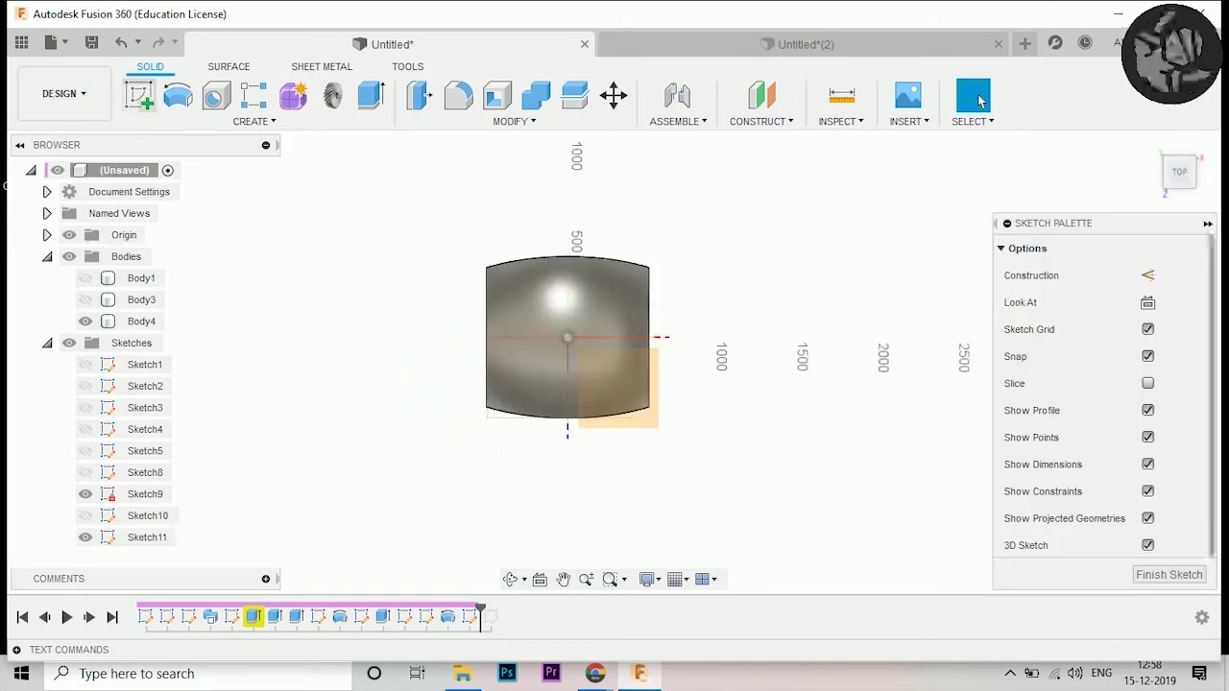
left_click(215, 121)
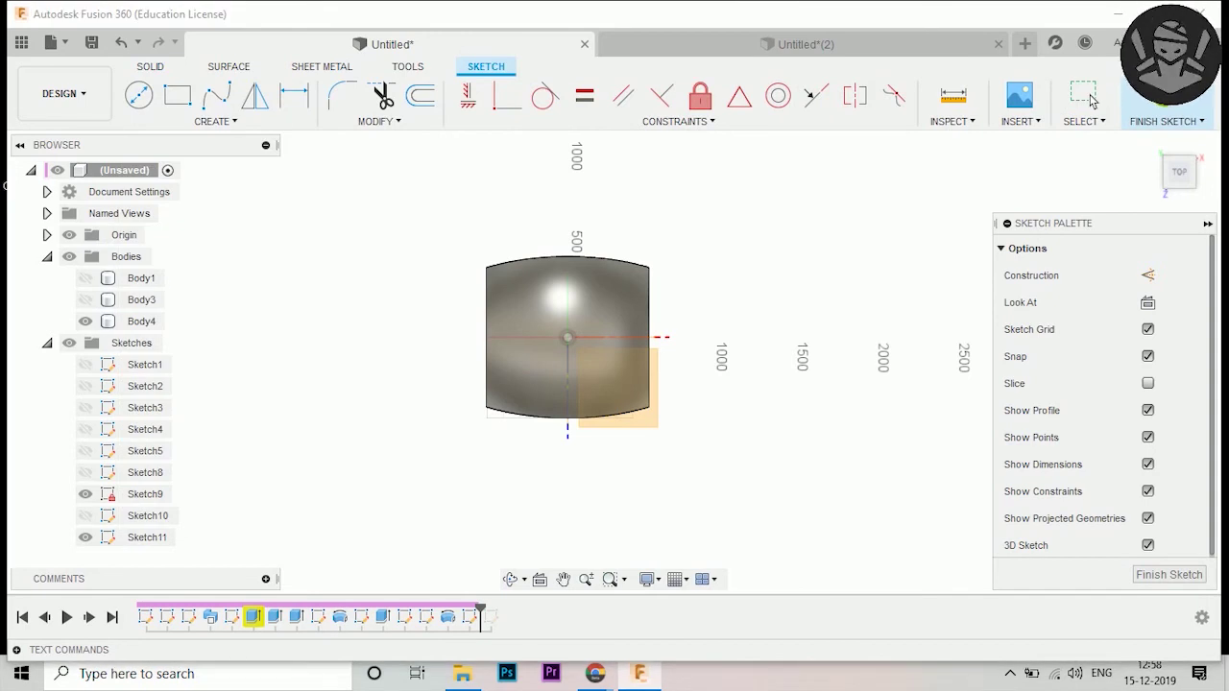
left_click(649, 432)
type("JUST FUSION")
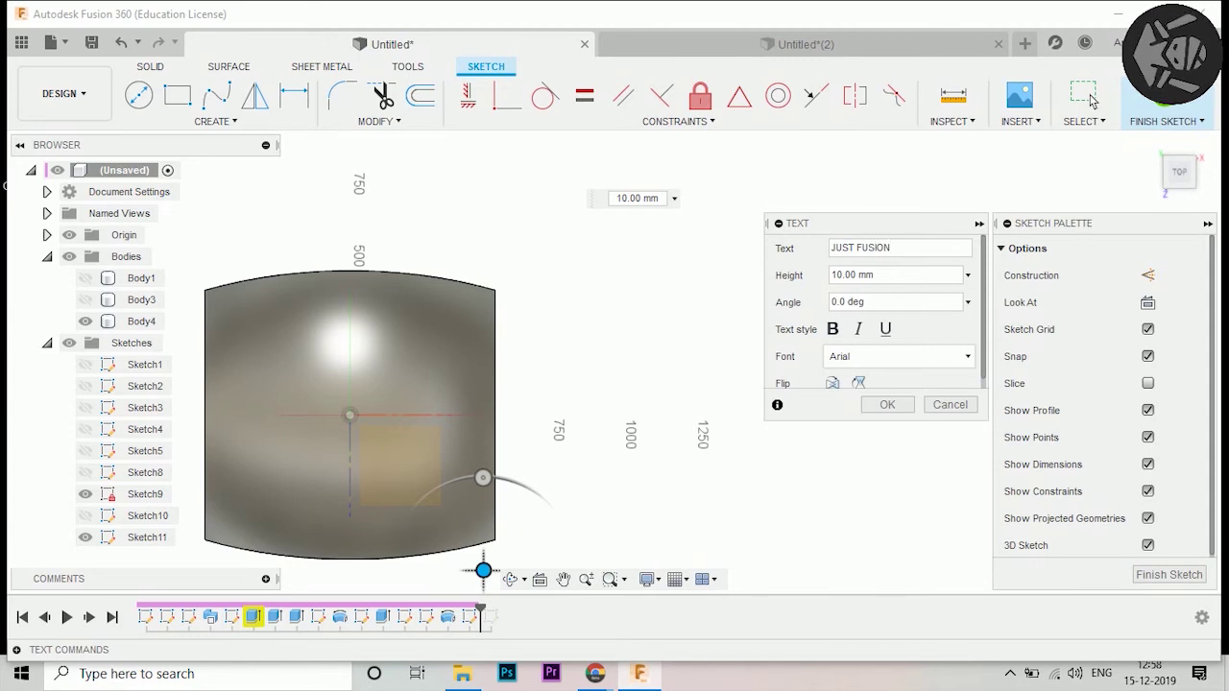
scroll(483, 571, "down", 4)
scroll(556, 448, "up", 3)
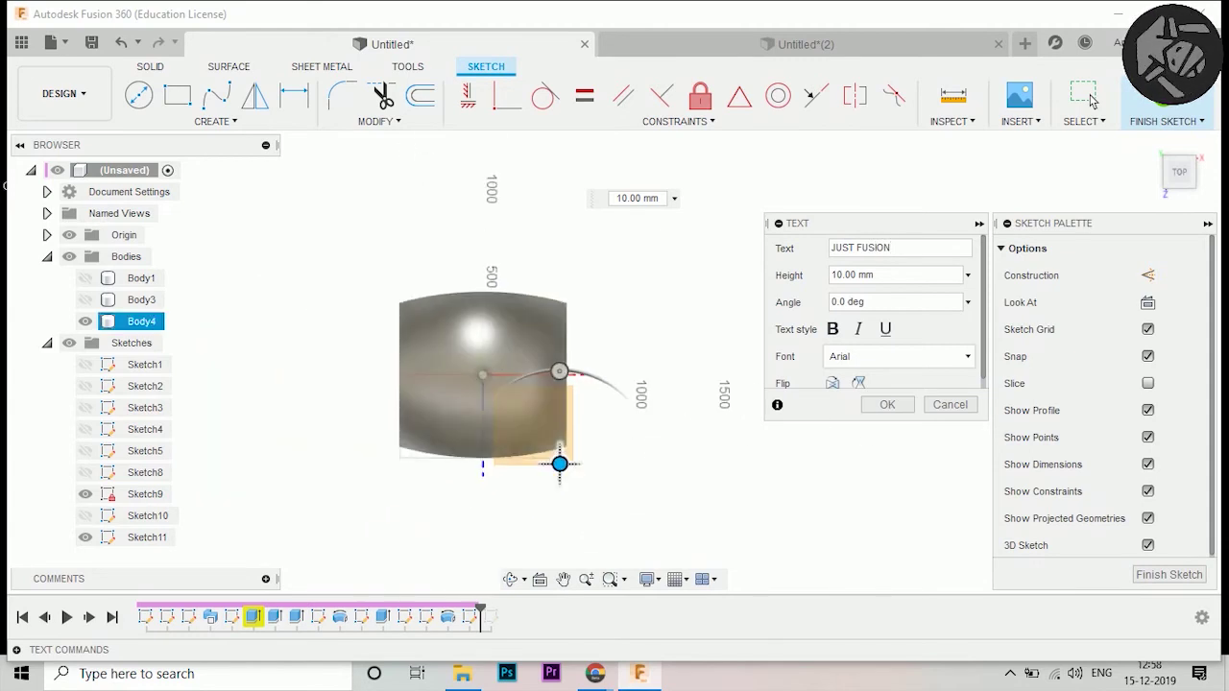
scroll(499, 493, "up", 2)
key("Tab")
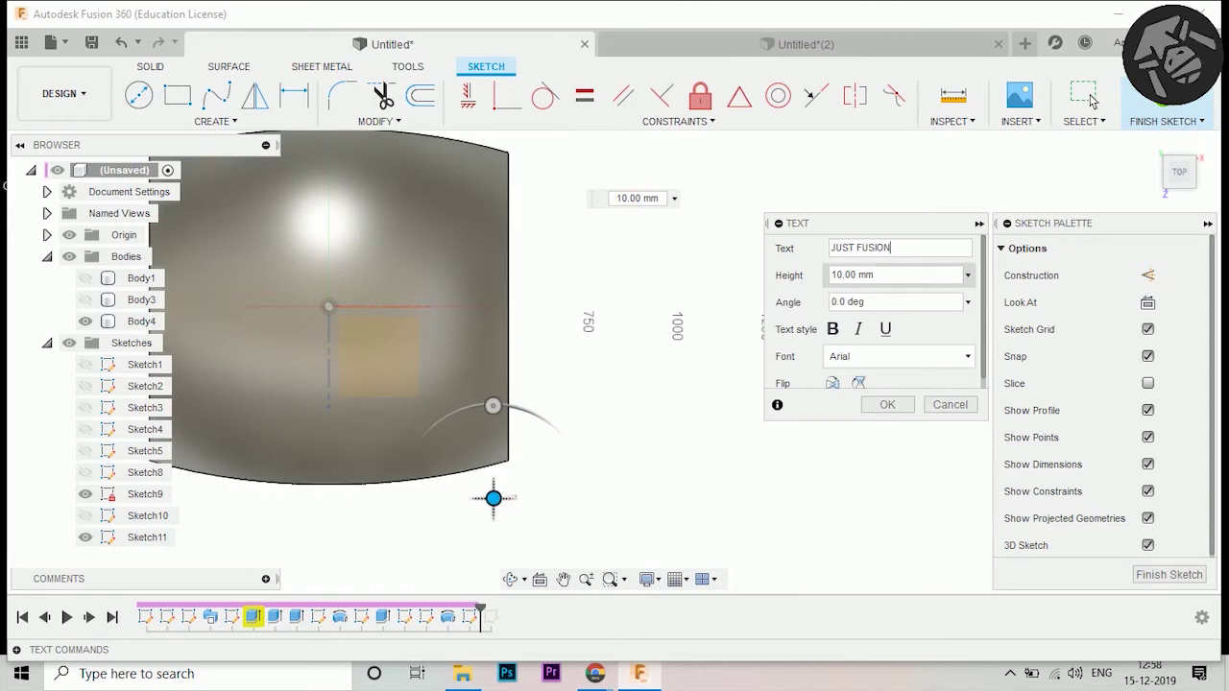
type("30")
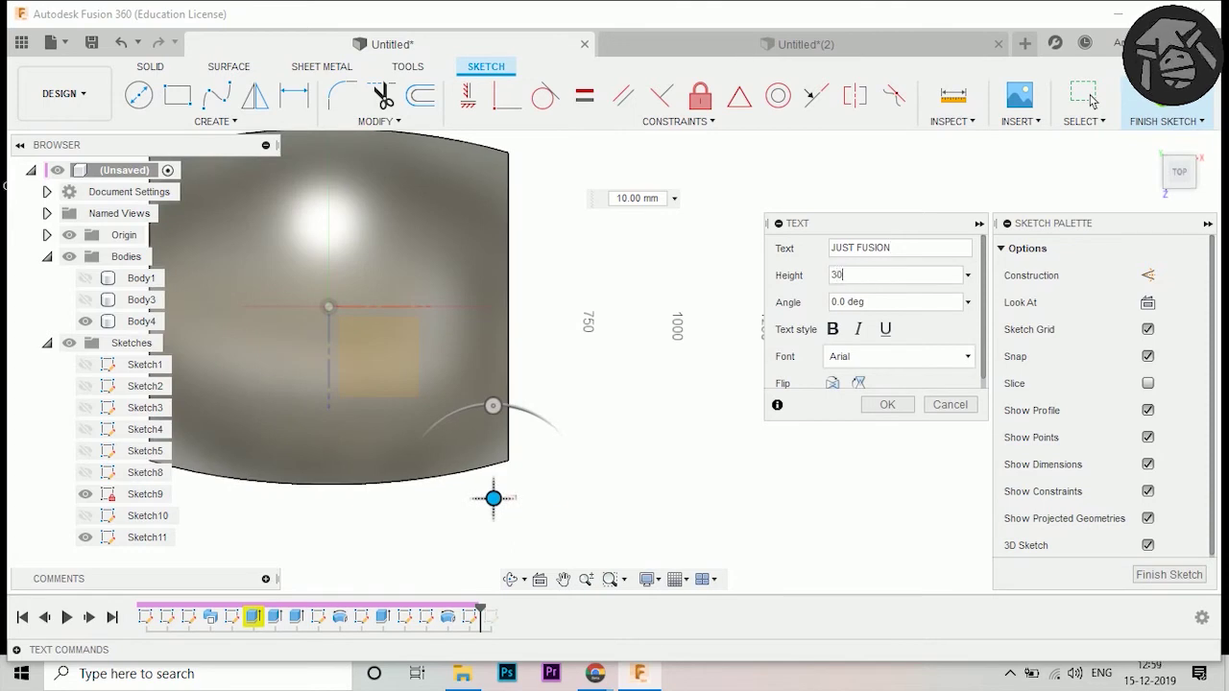
scroll(519, 480, "up", 2)
type("90")
key("Return")
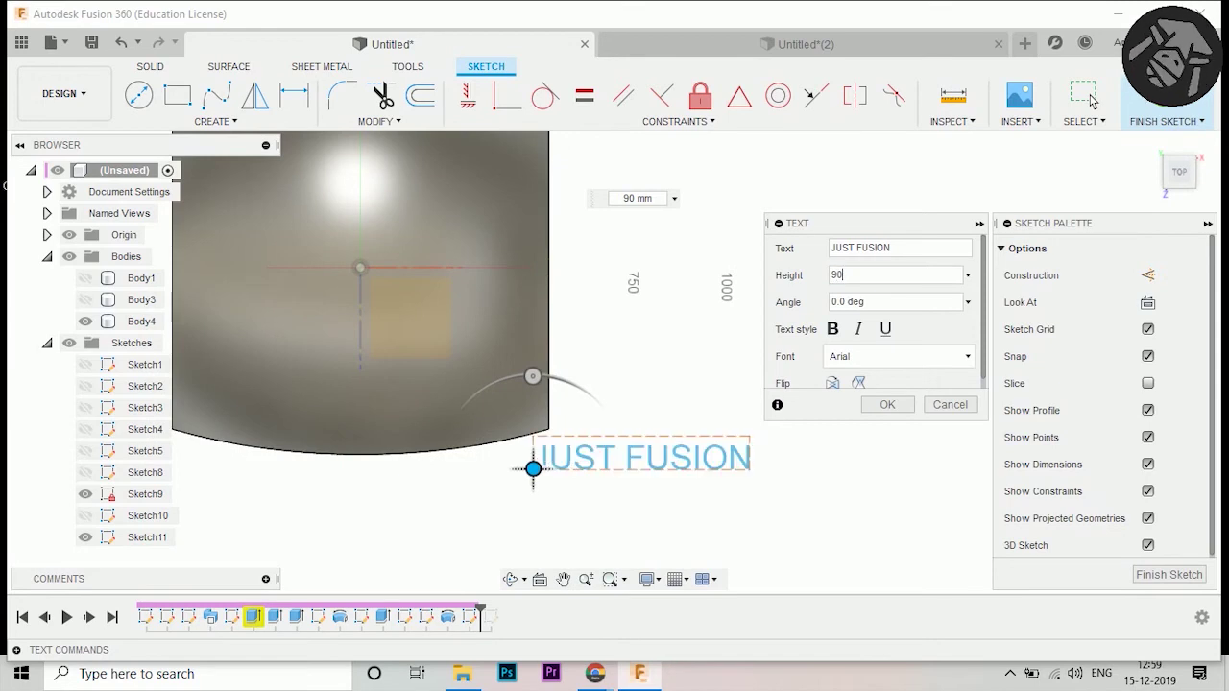
type("110")
key("Return")
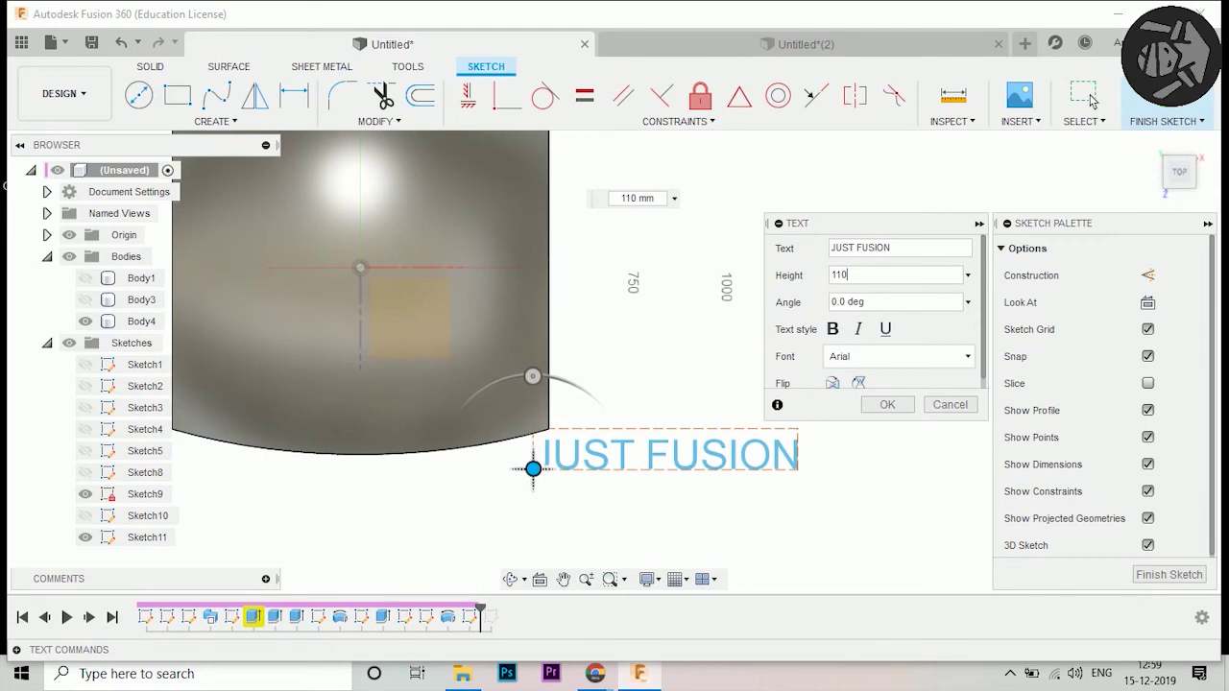
- Make the text bold and set its font to Berlin Sans FB
left_click(832, 329)
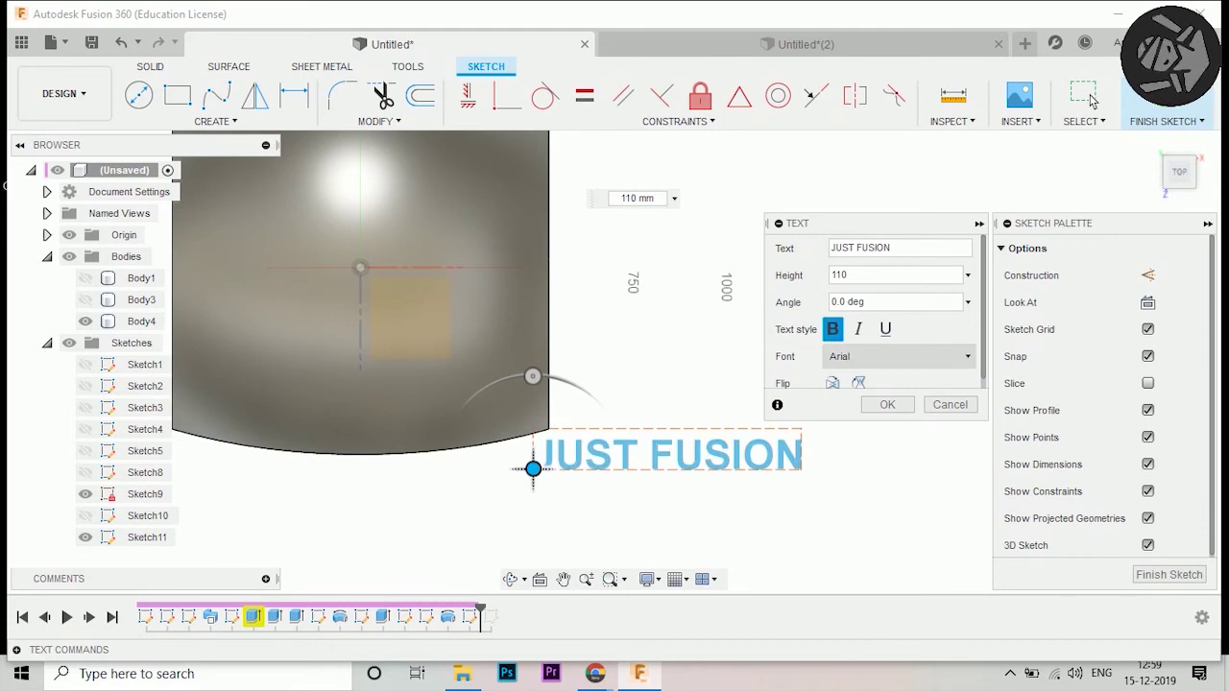
left_click(898, 356)
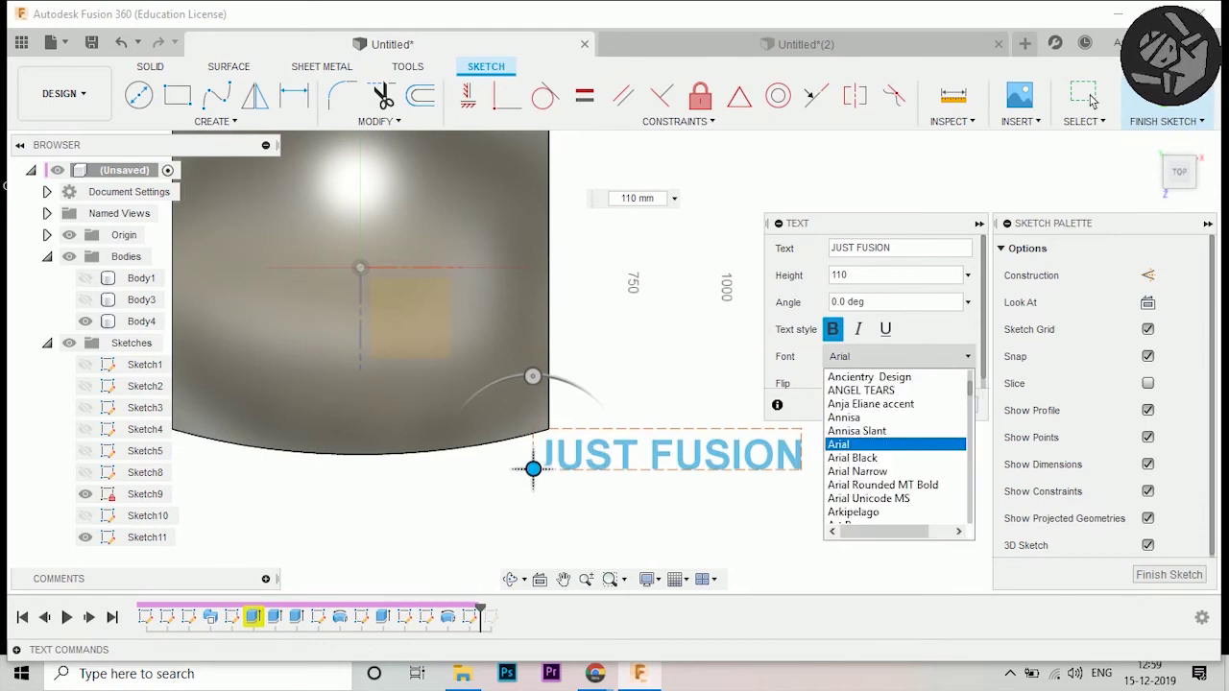
scroll(898, 442, "down", 5)
key("Down")
key("Down")
key("Down")
key("Down")
key("Down")
key("Down")
key("Down")
key("Down")
key("Up")
key("Up")
key("Up")
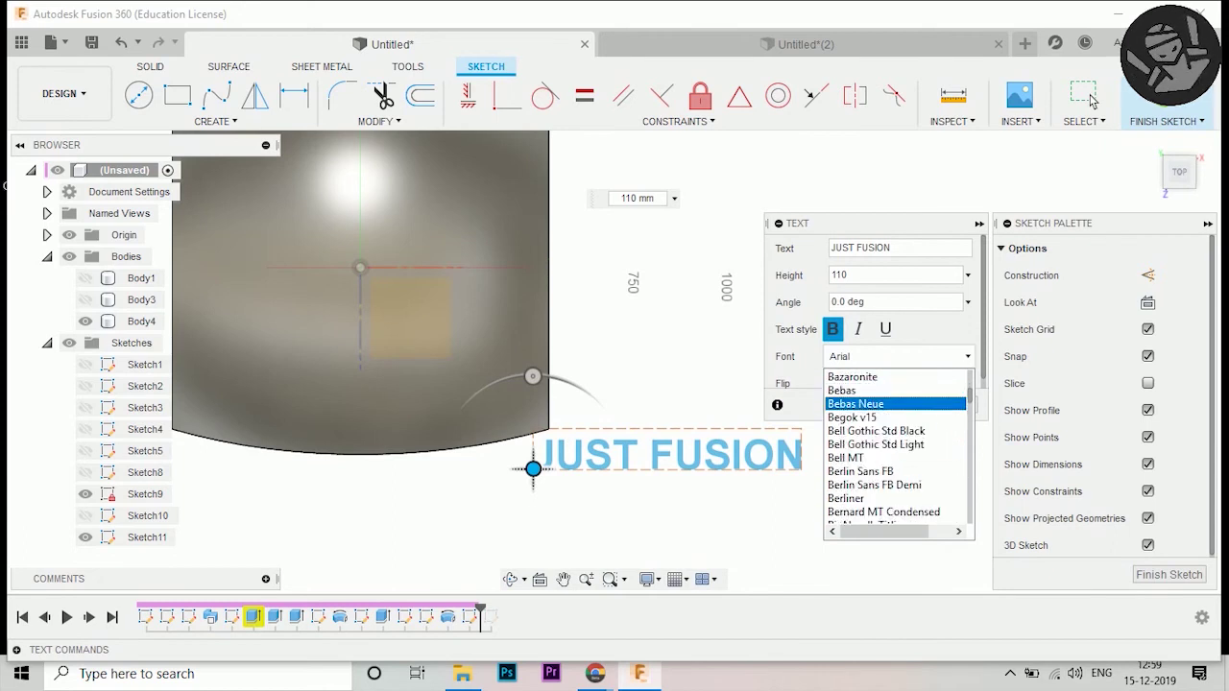
key("Down")
key("Down")
key("Down")
key("Down")
key("Down")
key("Up")
key("Up")
key("Up")
key("Up")
key("Up")
key("Up")
key("Up")
key("Up")
key("Up")
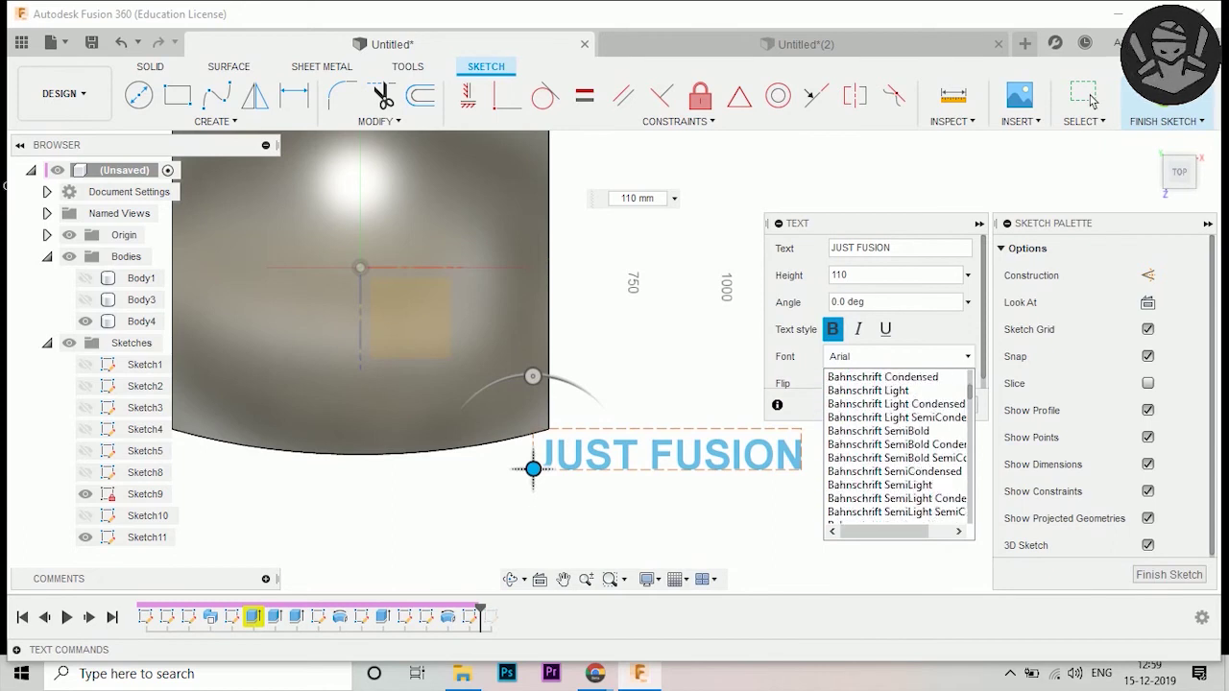
key("Down")
key("Down")
key("Down")
key("Down")
key("Down")
key("Down")
key("Up")
key("Up")
key("Up")
key("Up")
key("Up")
key("Up")
key("Down")
key("Down")
key("Down")
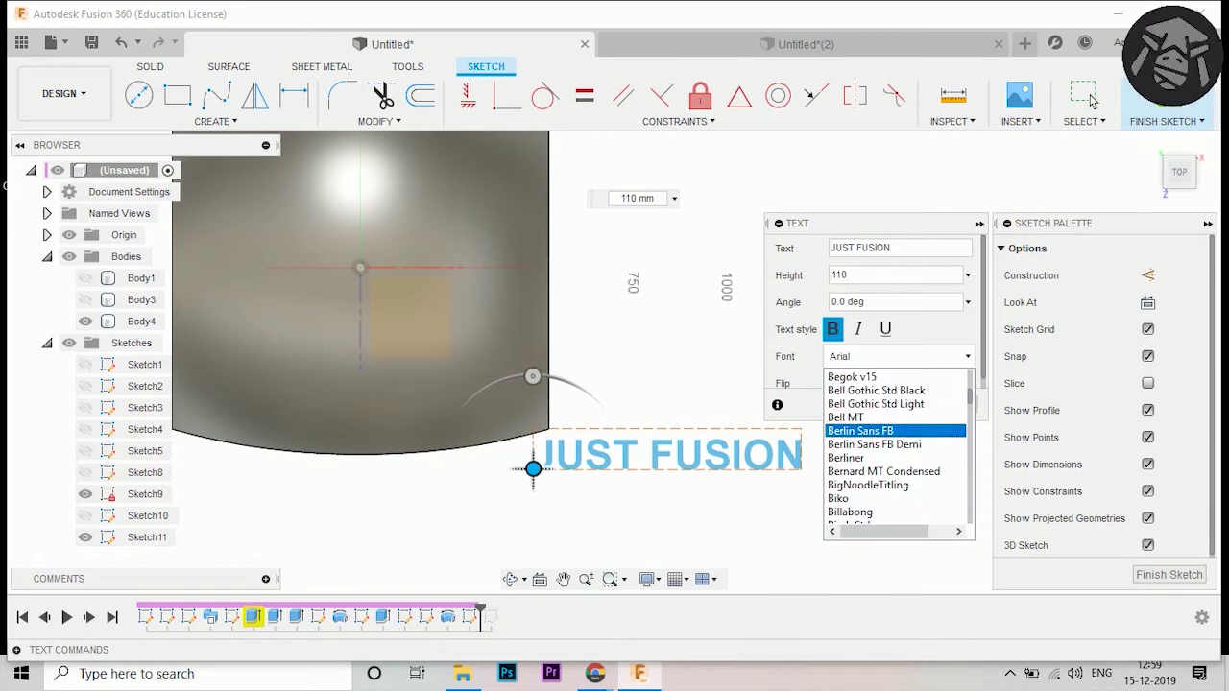
key("Return")
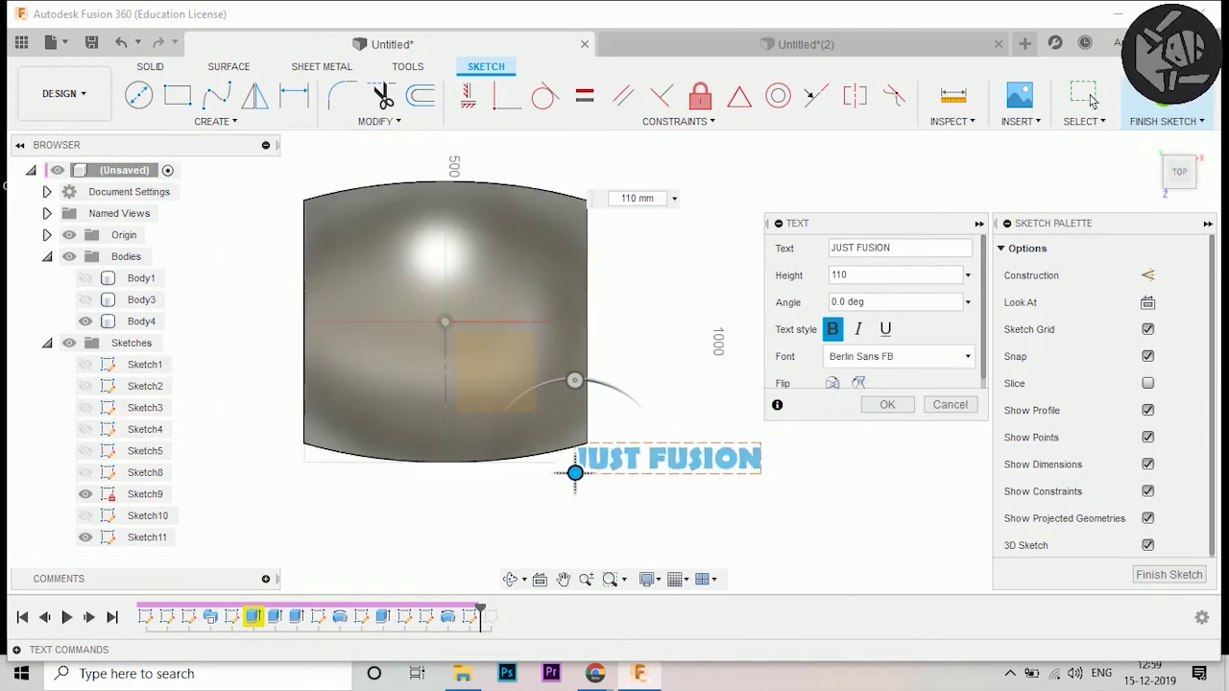
- Centre the text across the shell at 150 mm height and confirm it
left_click_drag(575, 473, 351, 338)
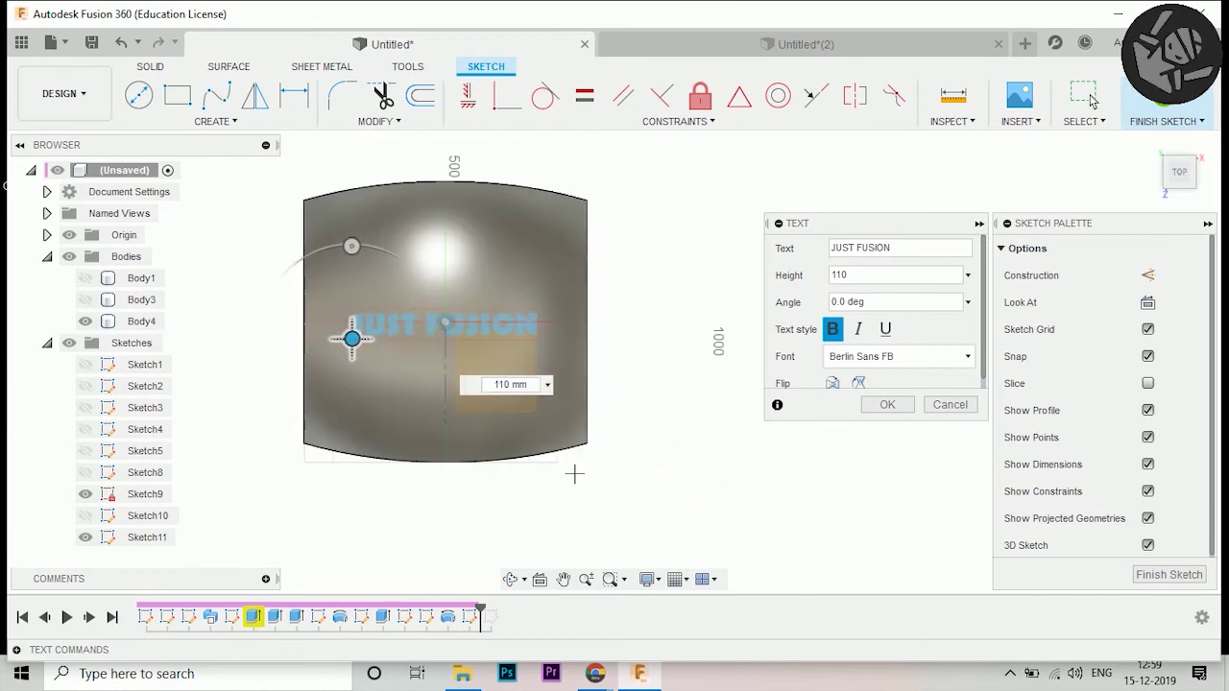
key("ctrl+a")
type("1")
key("Return")
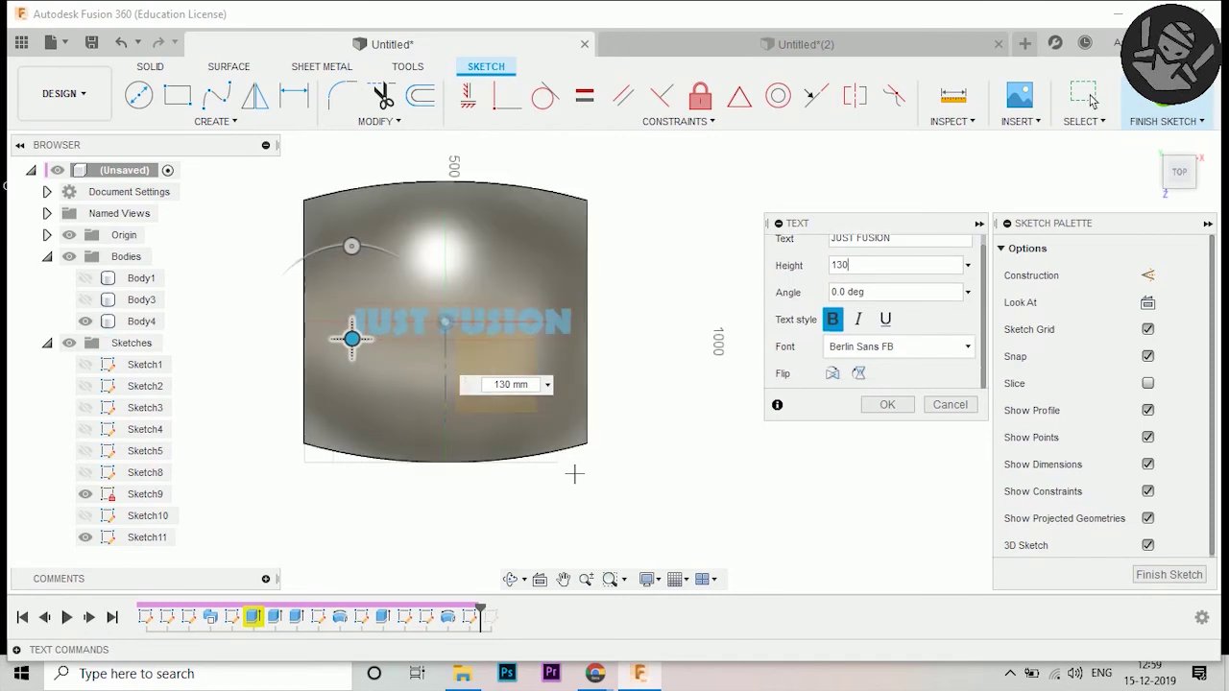
left_click_drag(351, 338, 335, 338)
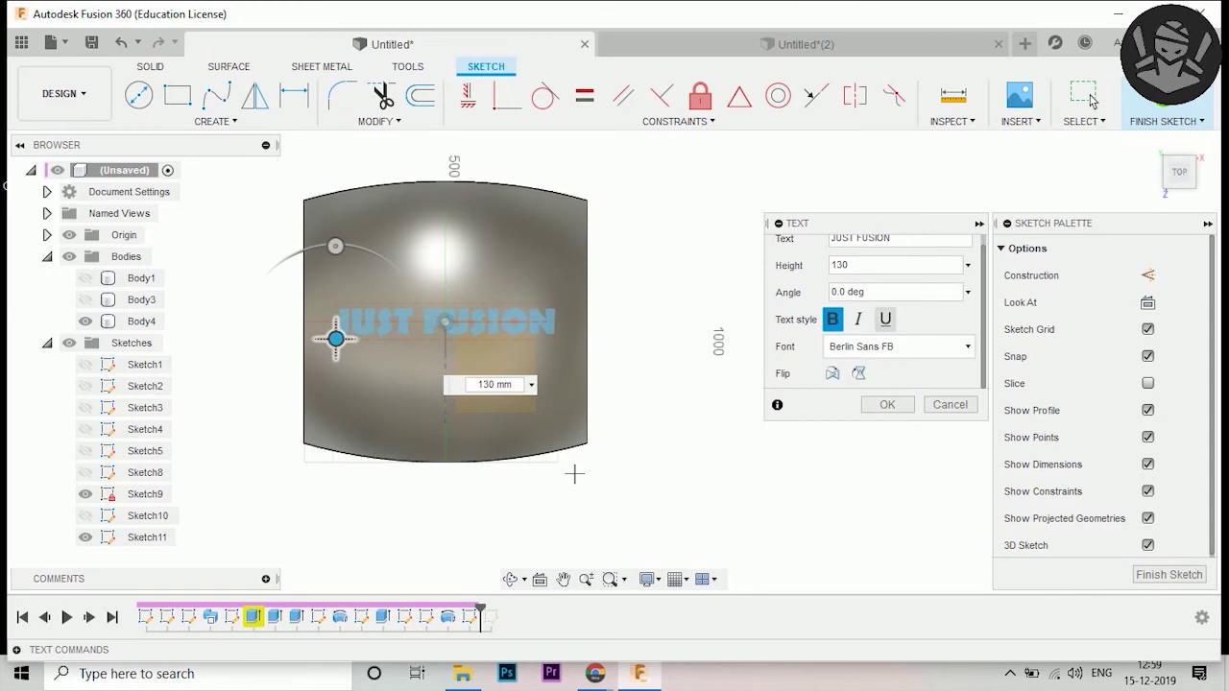
type("15")
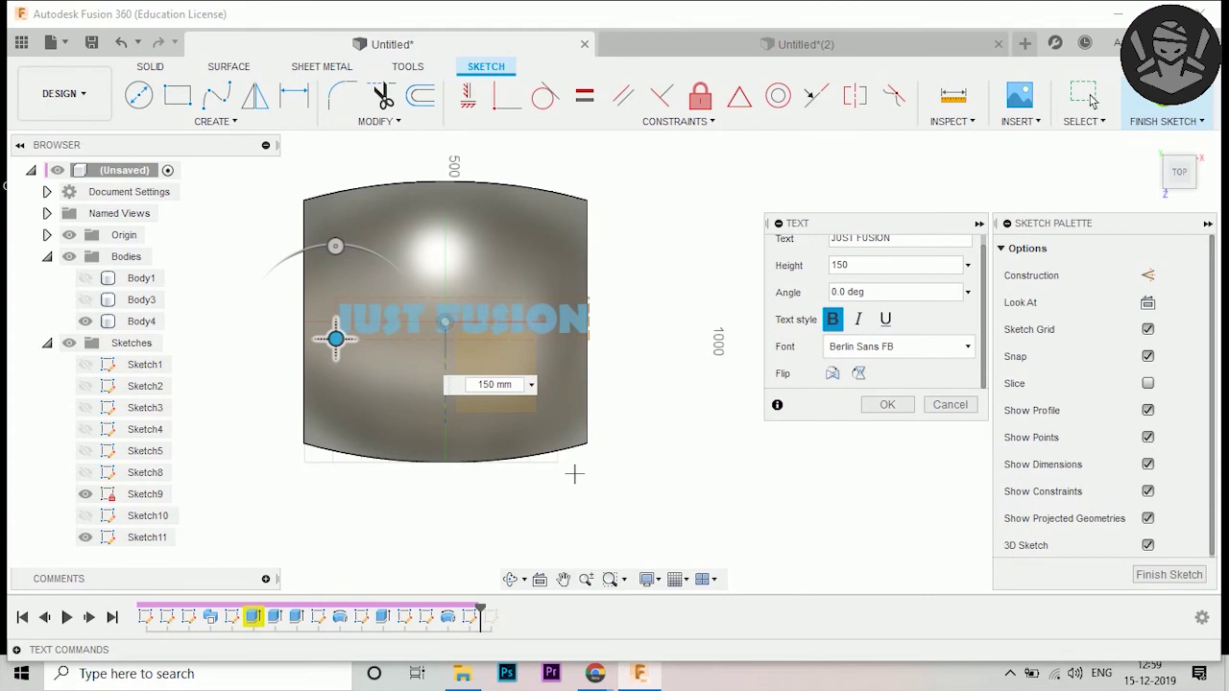
key("Return")
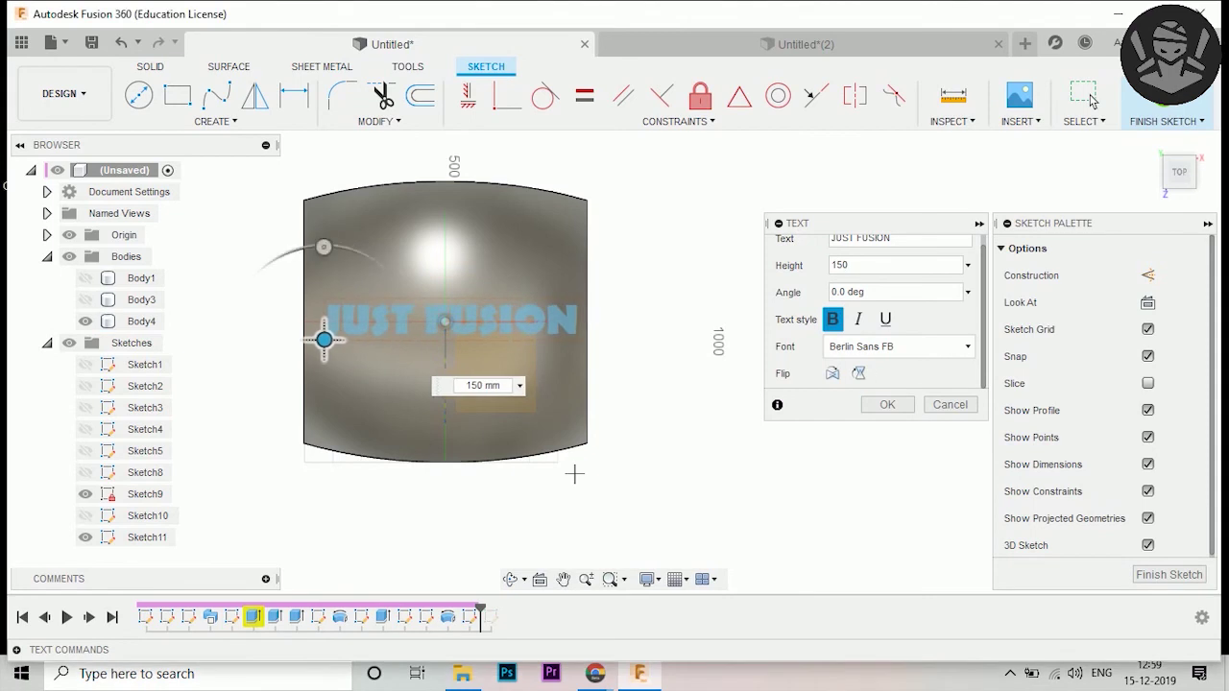
key("Return")
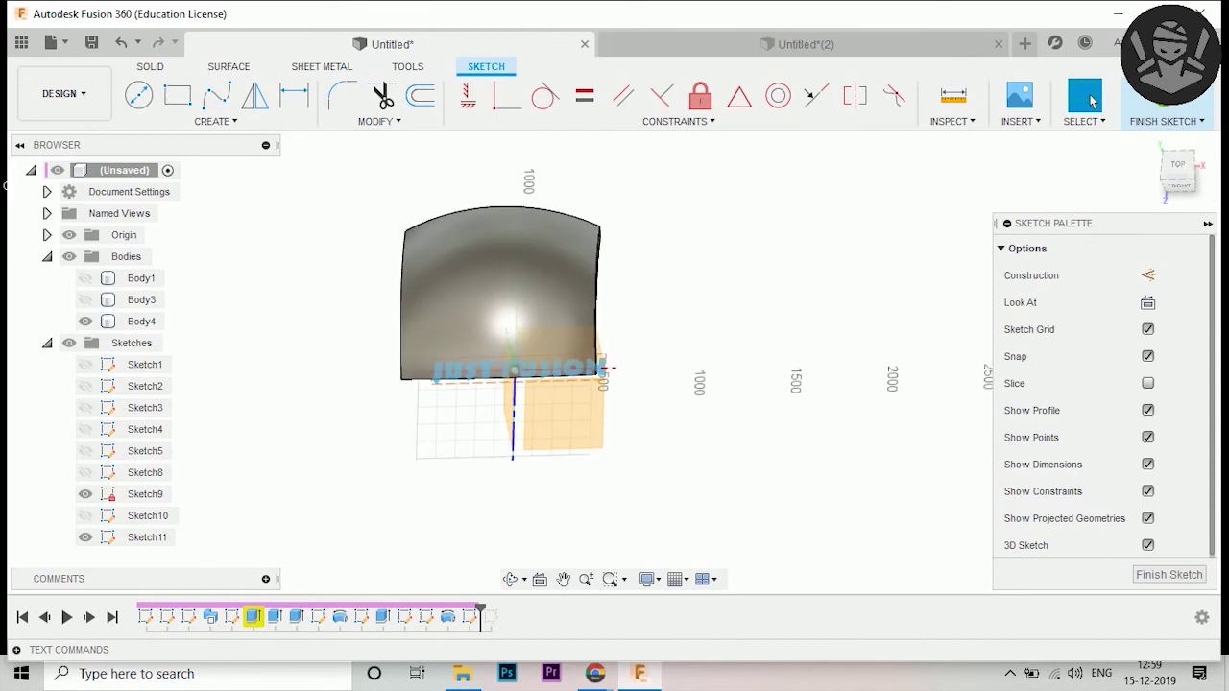
- Extrude the JUST FUSION text 4 mm from the shell surface, joined to the body
left_click(1163, 96)
key("e")
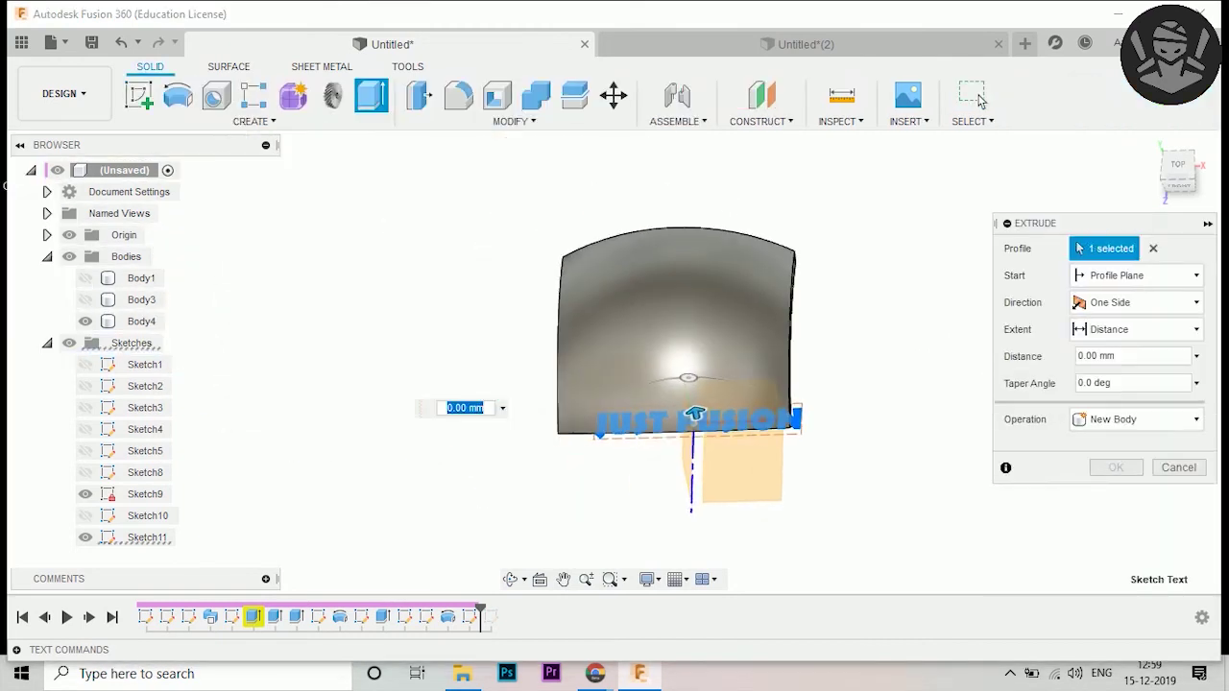
left_click(1133, 276)
left_click(1114, 343)
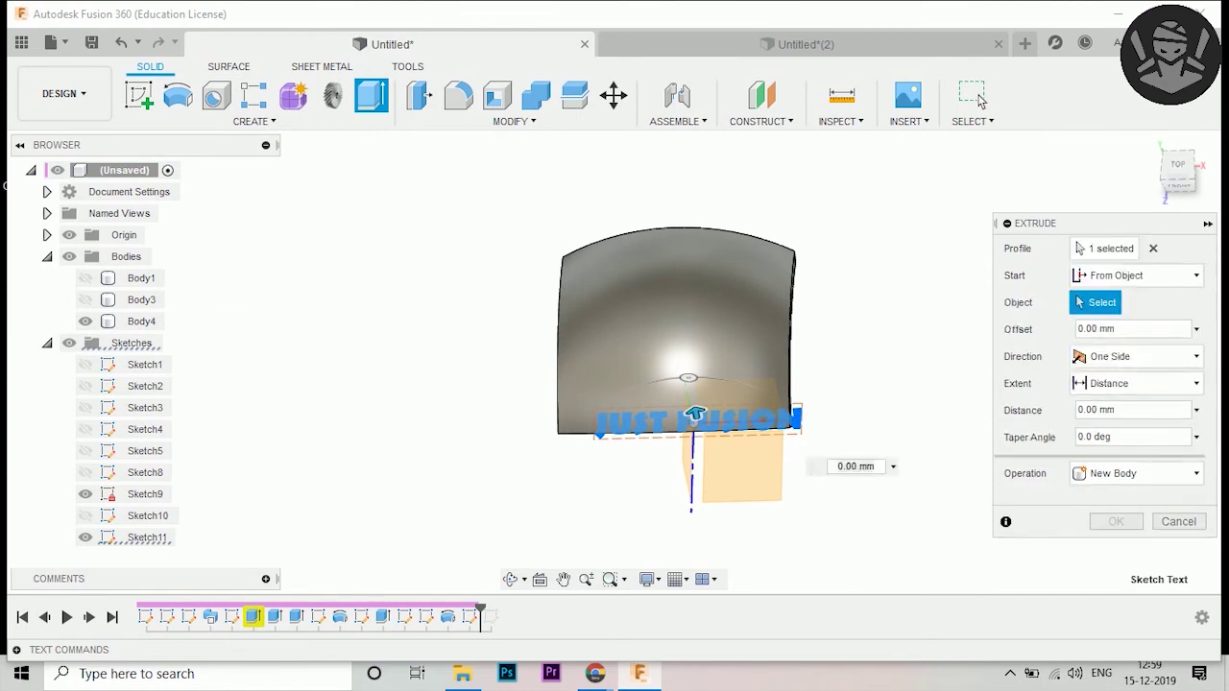
left_click(673, 305)
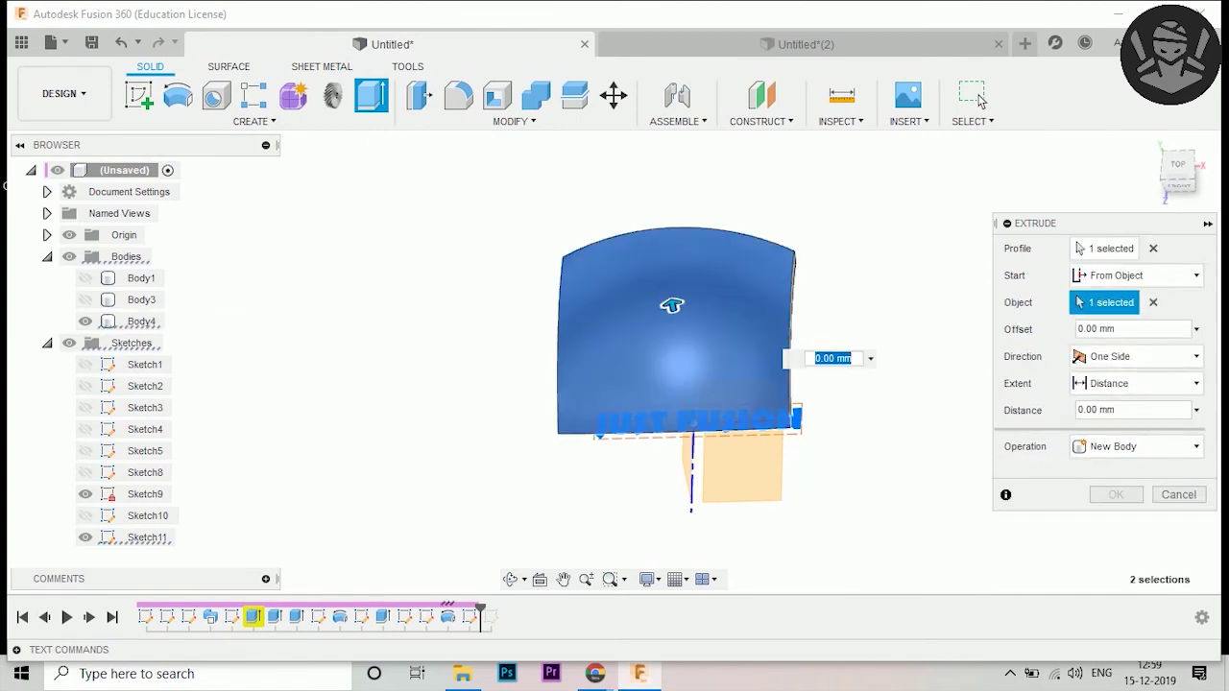
type("2")
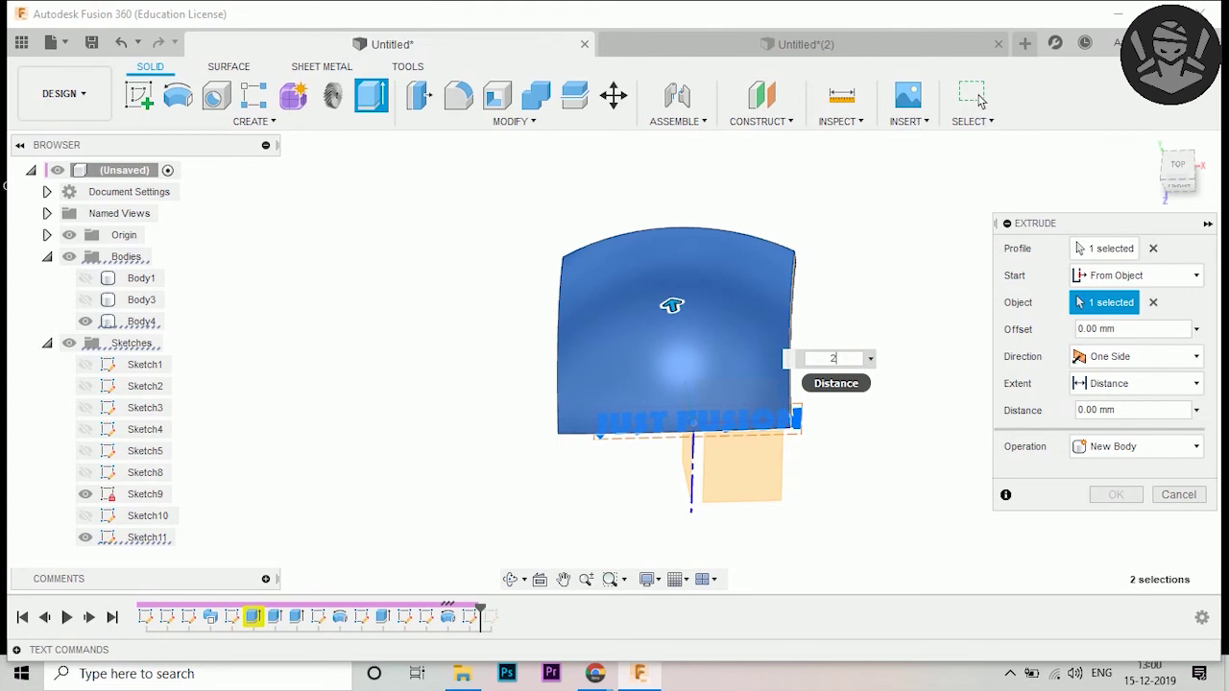
key("Return")
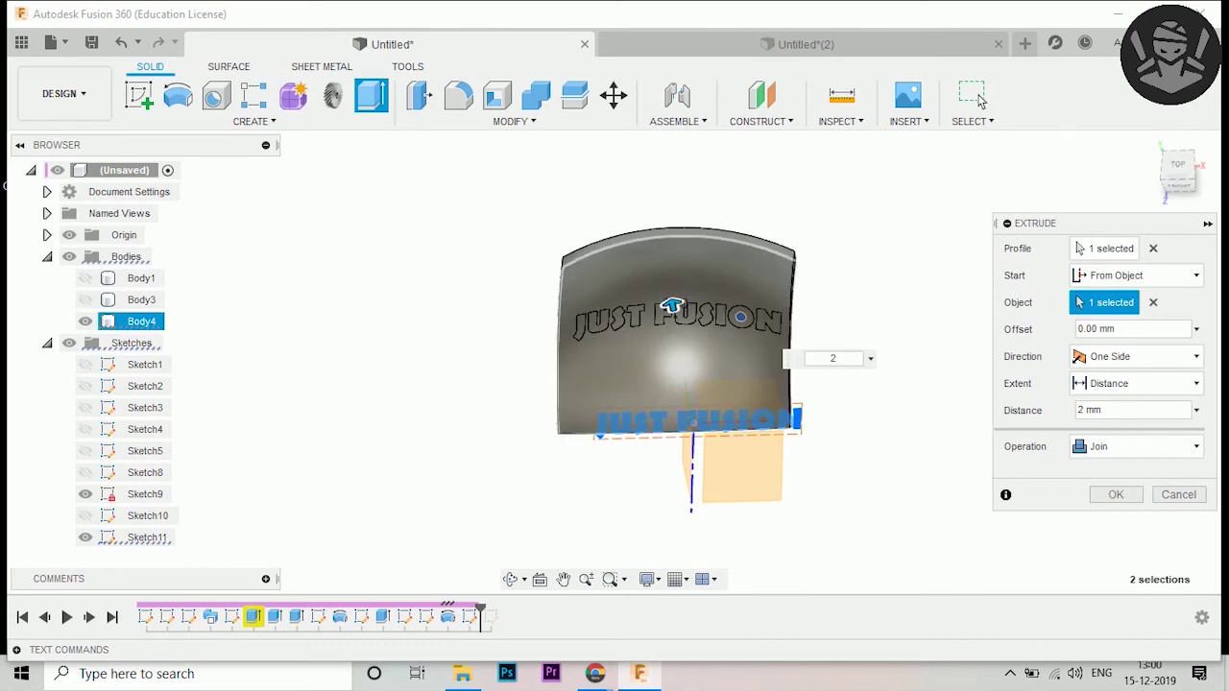
middle_click_drag(614, 327, 615, 423, "shift")
type("4")
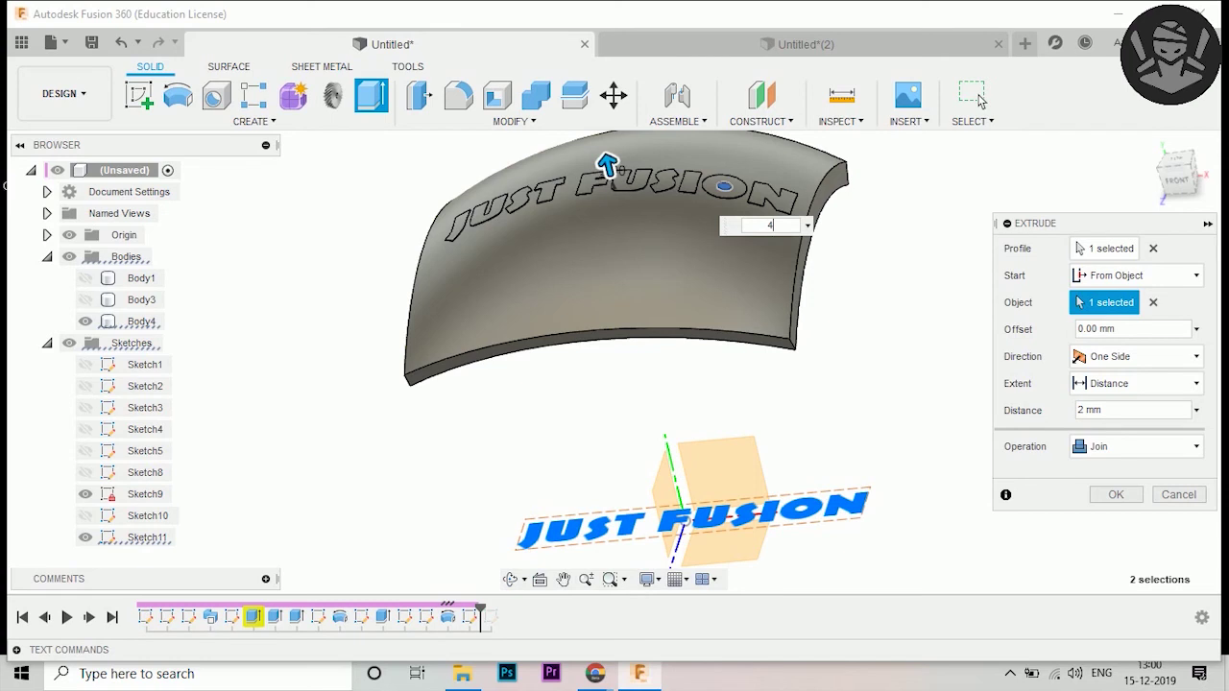
key("Return")
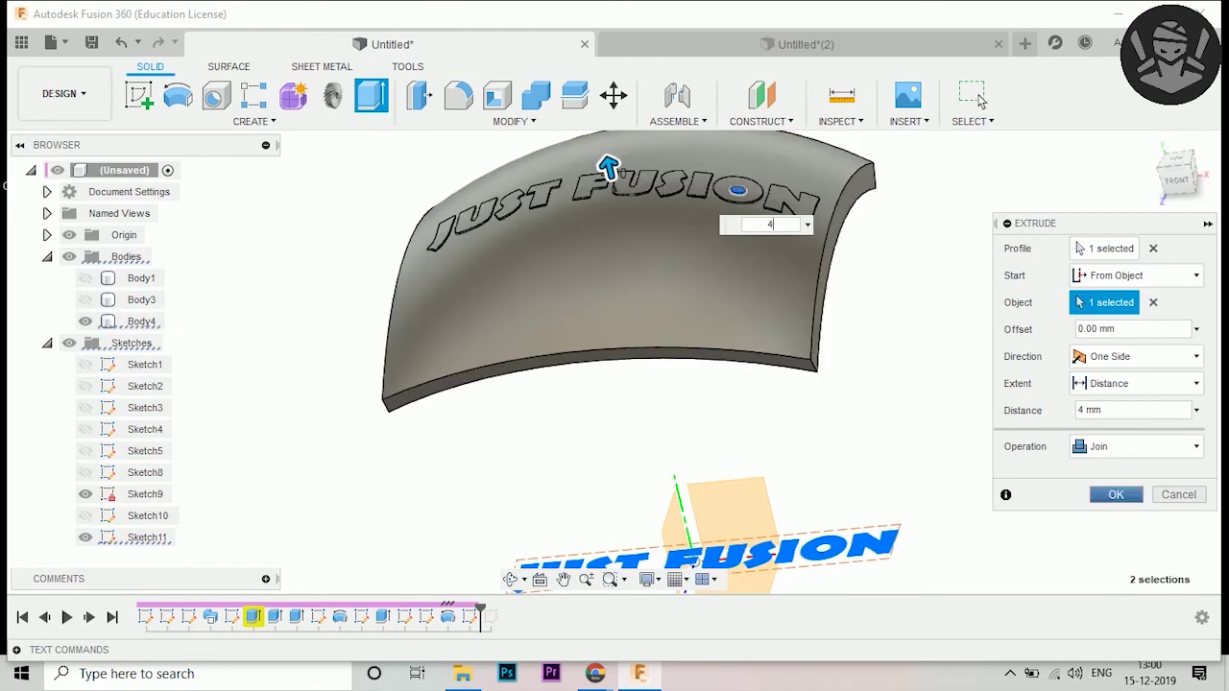
key("Return")
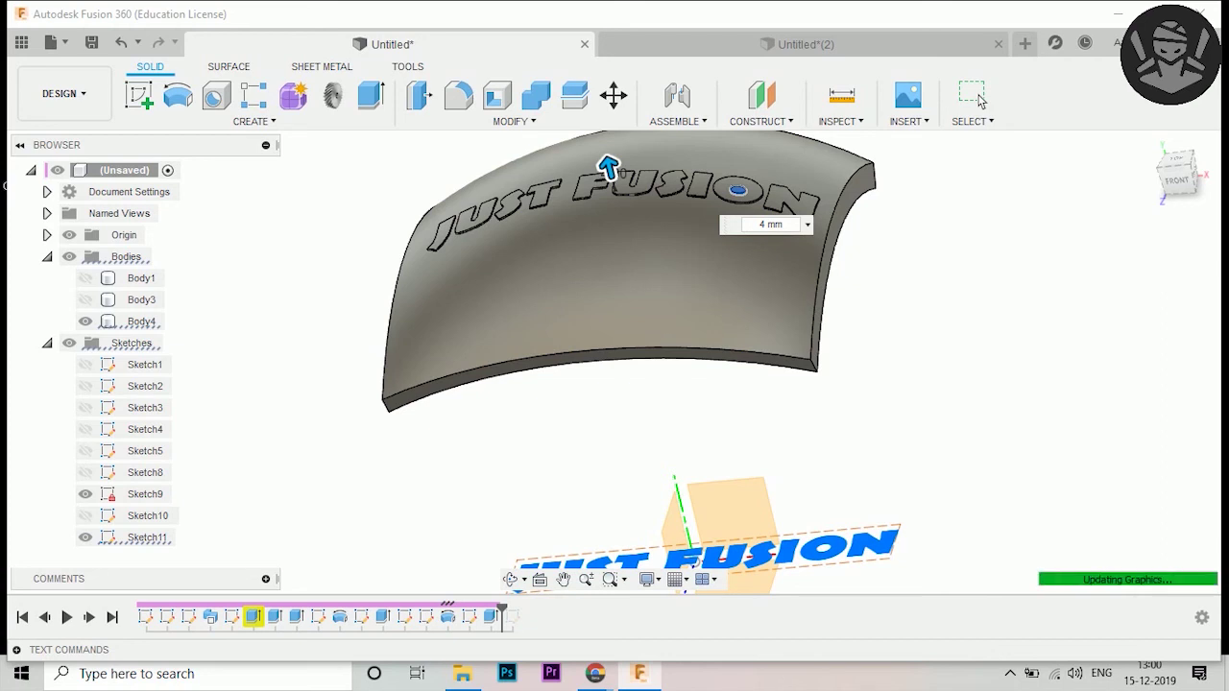
- Zoom out and orbit the view to look down on the lettered shell
scroll(620, 300, "down", 3)
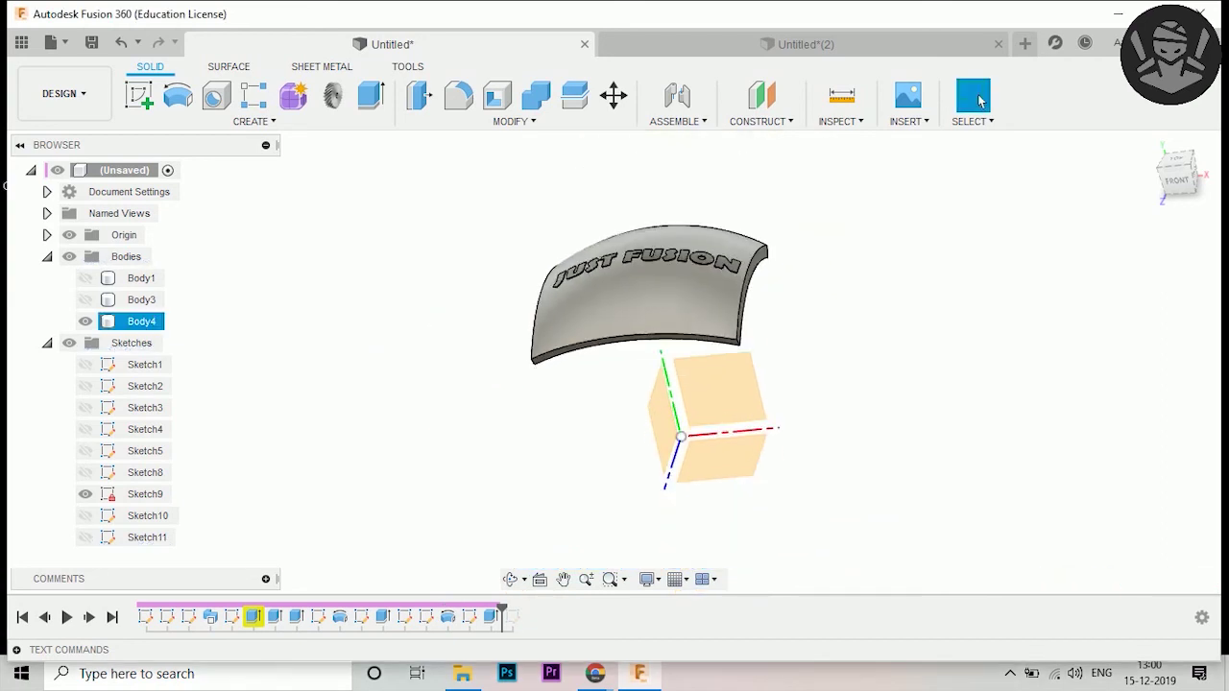
scroll(621, 301, "down", 1)
mouse_move(611, 356)
middle_mouse_down("shift")
mouse_move(634, 403)
mouse_move(816, 442)
mouse_move(845, 394)
middle_mouse_up("shift")
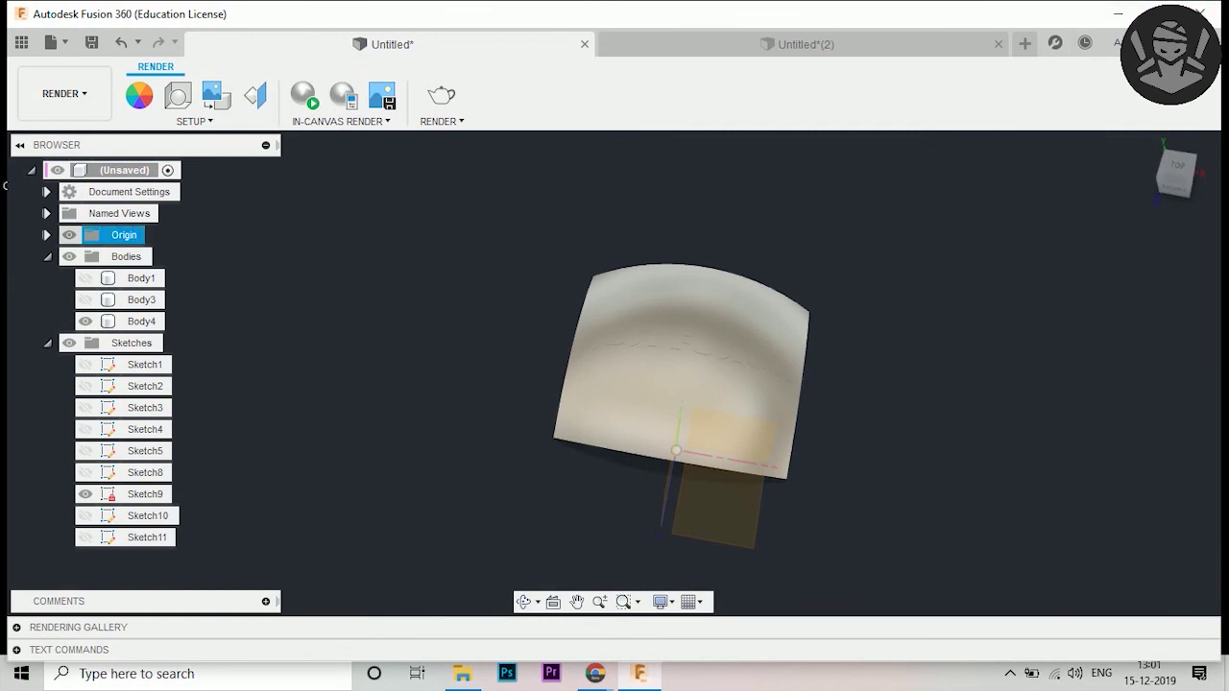
- Hide the origin planes and browse the Appearance library folders
key("v")
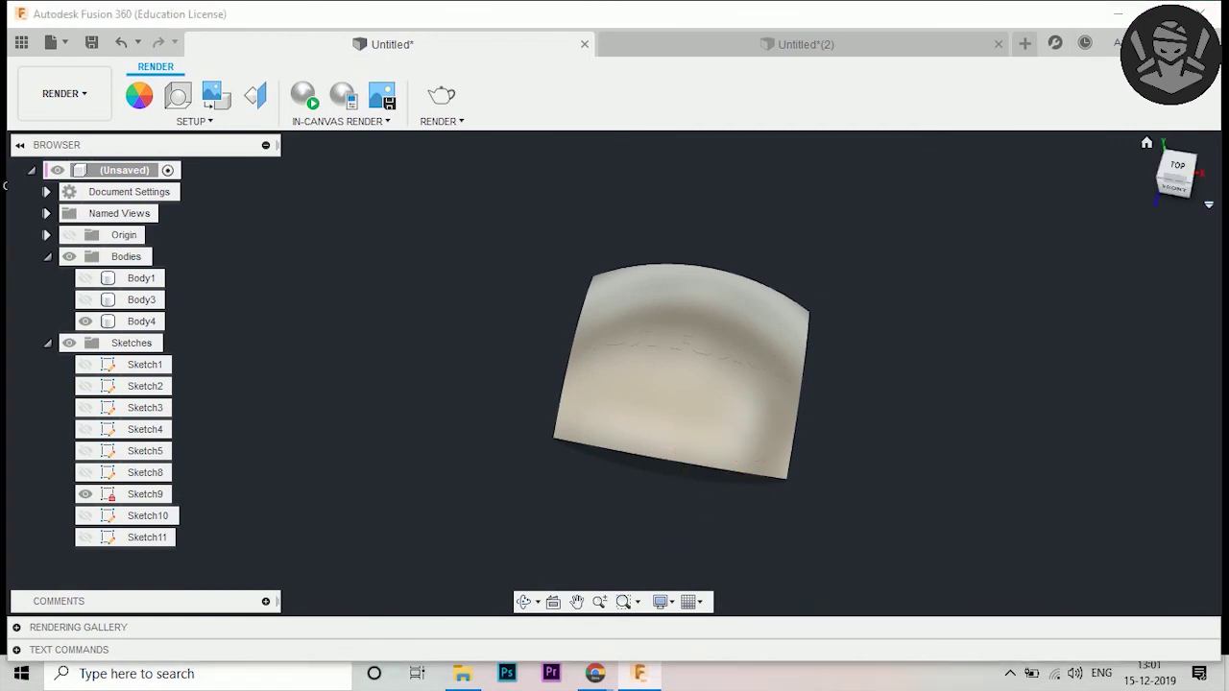
middle_click_drag(612, 372, 634, 394, "shift")
key("a")
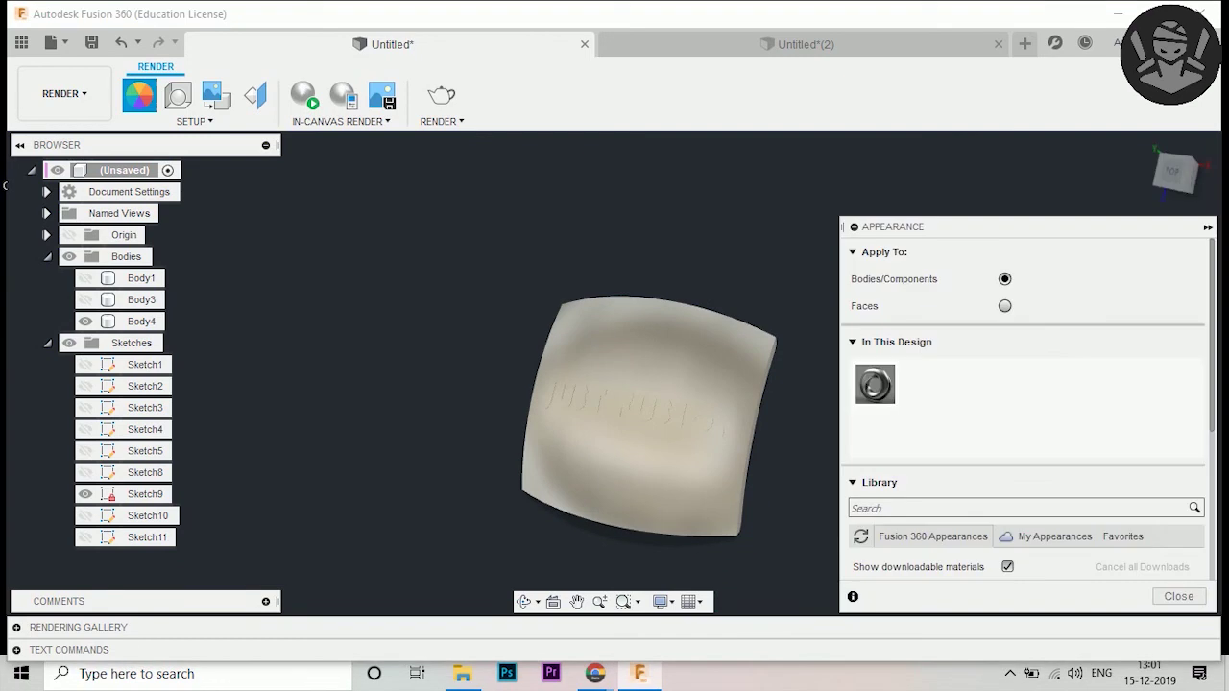
scroll(1023, 403, "down", 3)
scroll(1018, 384, "down", 3)
left_click(870, 443)
scroll(961, 417, "up", 2)
scroll(961, 417, "up", 1)
scroll(960, 404, "down", 4)
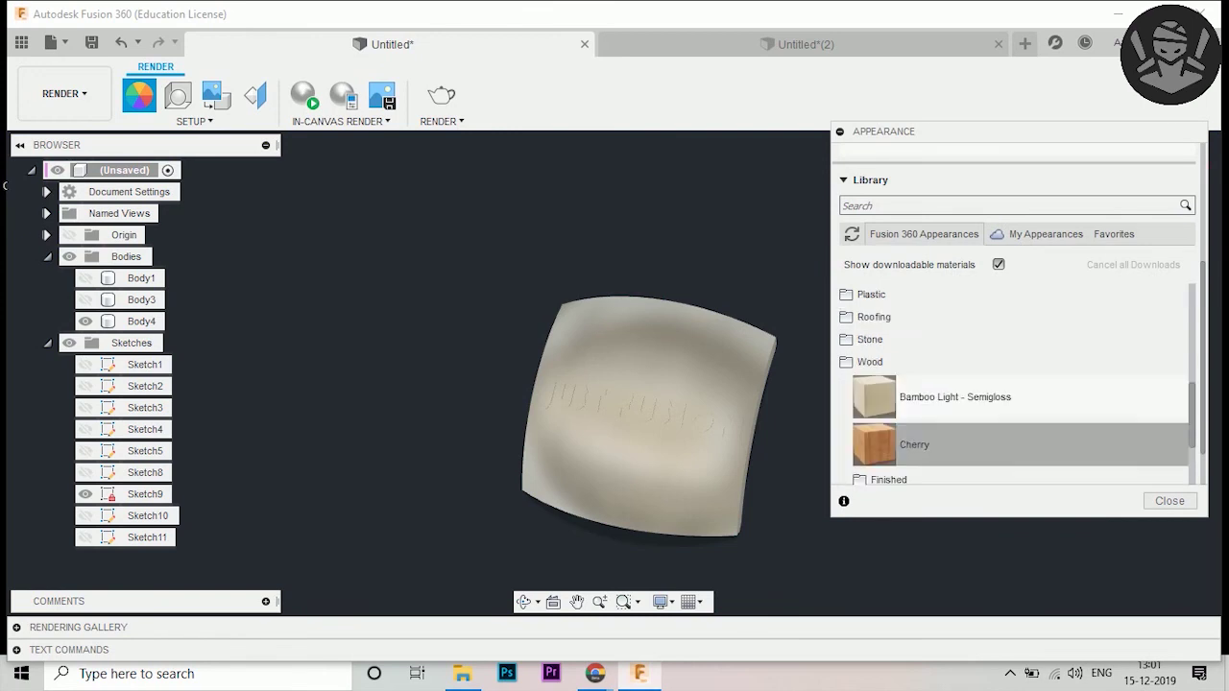
scroll(960, 317, "up", 1)
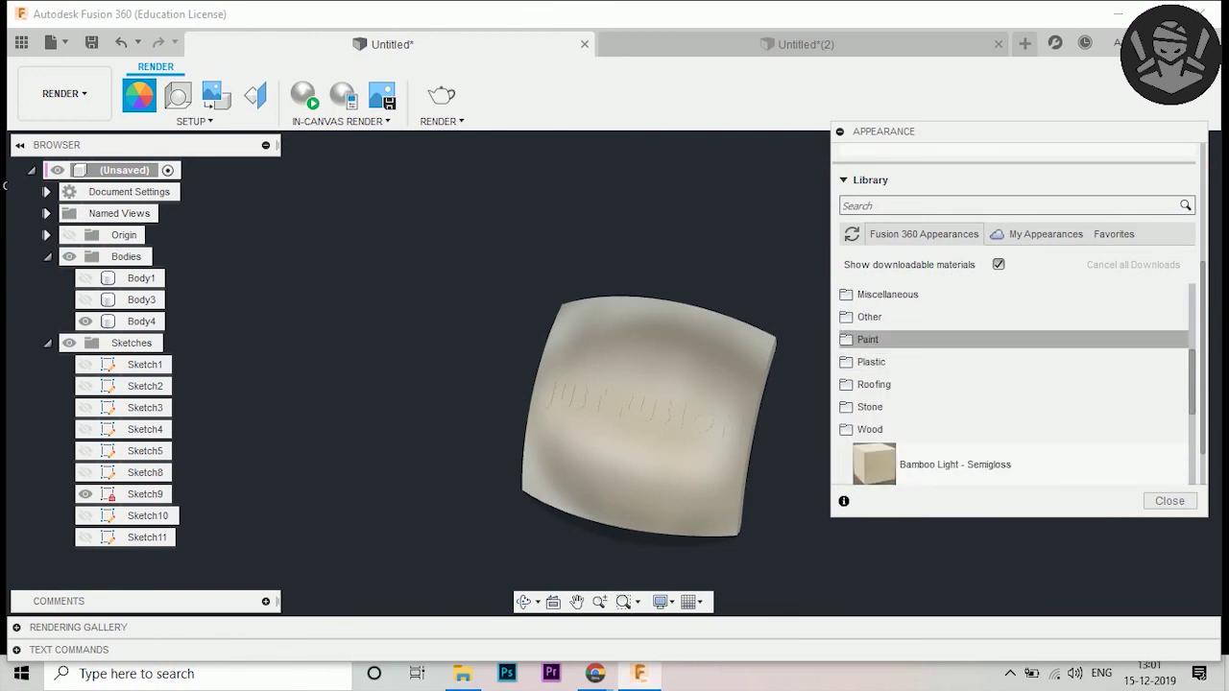
- Apply Paint - Metallic (Blue) from Paint > Metallic to the shell
left_click(867, 339)
scroll(961, 384, "down", 3)
left_click(870, 337)
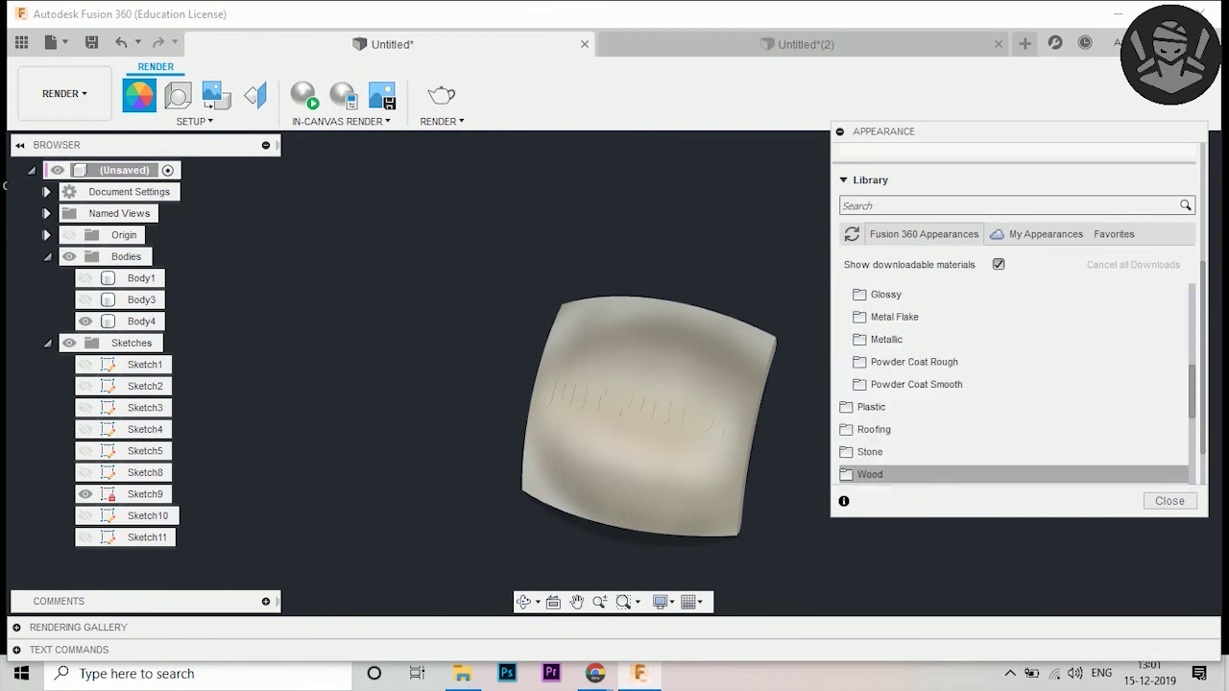
left_click(886, 339)
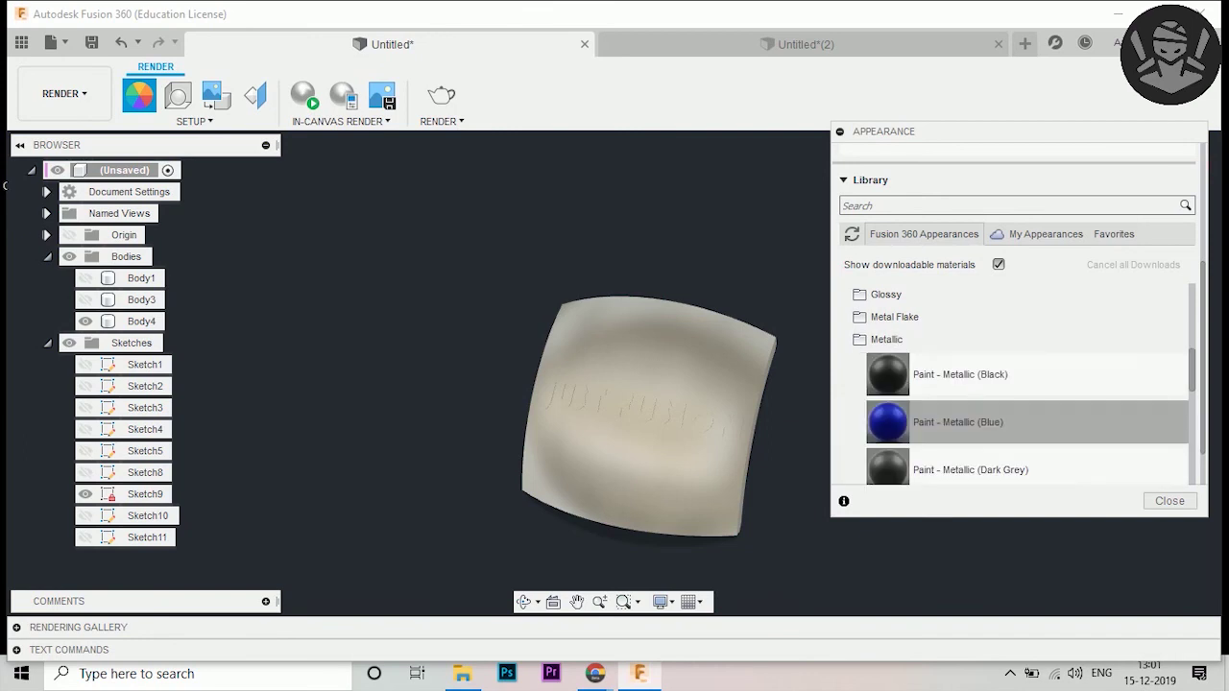
left_click_drag(887, 421, 653, 412)
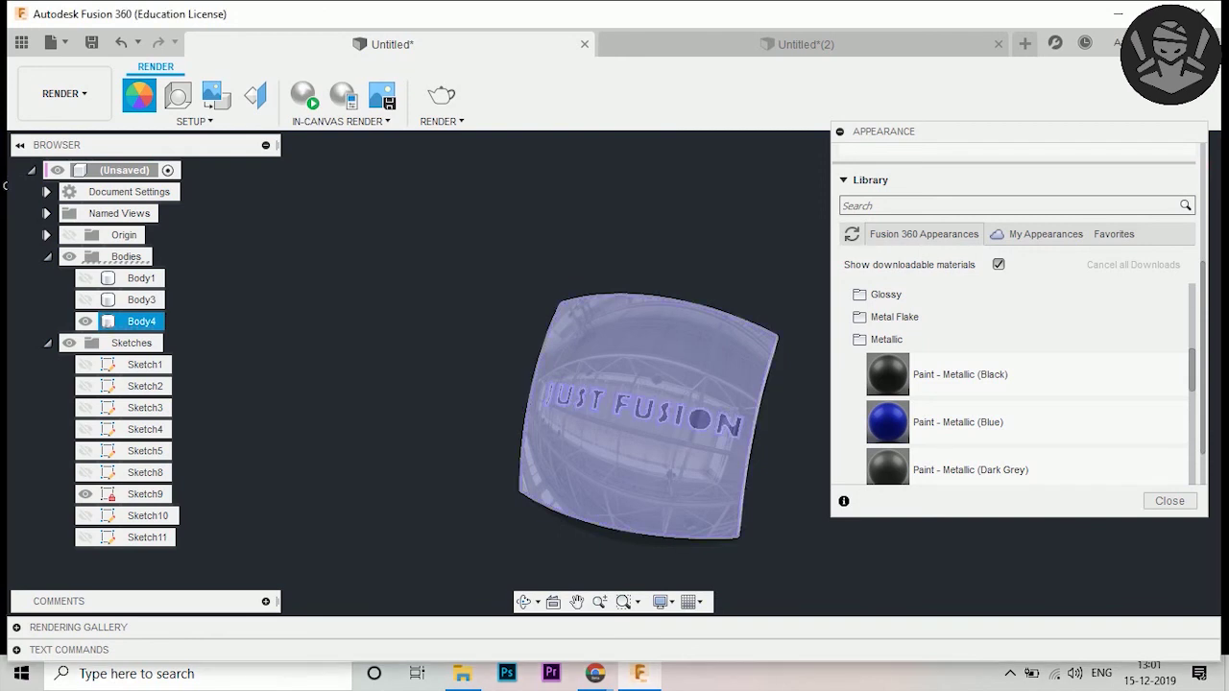
- Swap the shell's paint to Metallic Black, then Metallic Silver, accepting the warning
left_click_drag(887, 375, 643, 413)
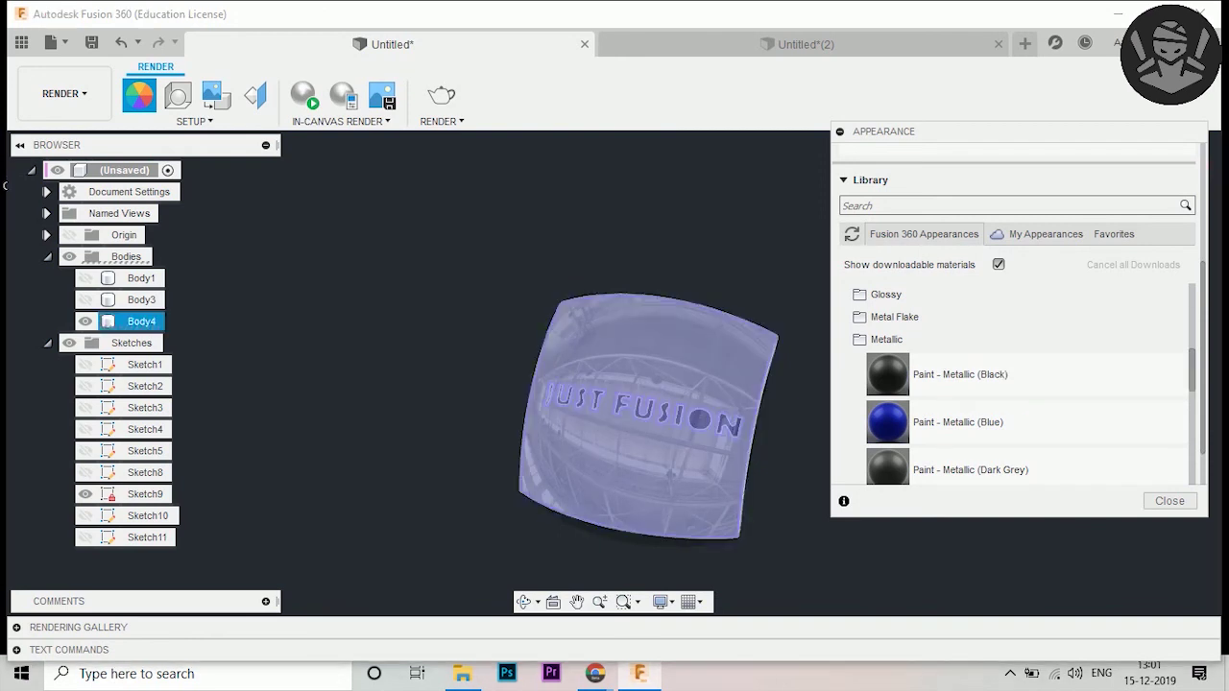
scroll(648, 413, "up", 2)
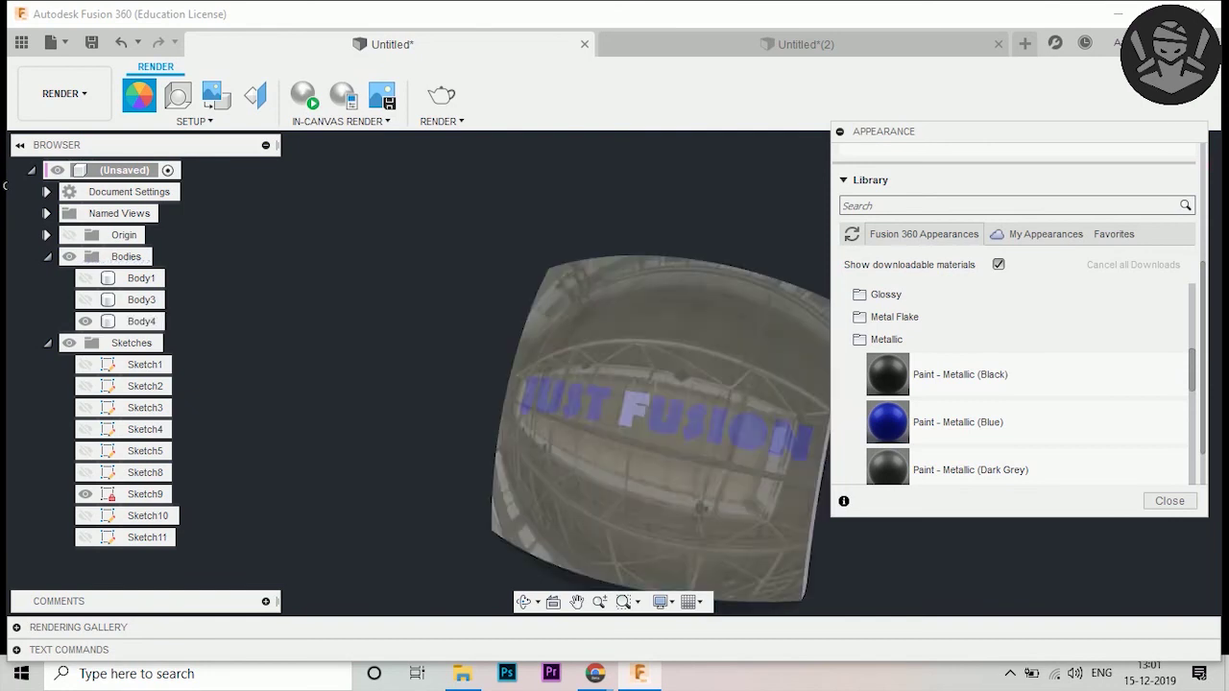
scroll(648, 413, "up", 2)
scroll(648, 413, "up", 1)
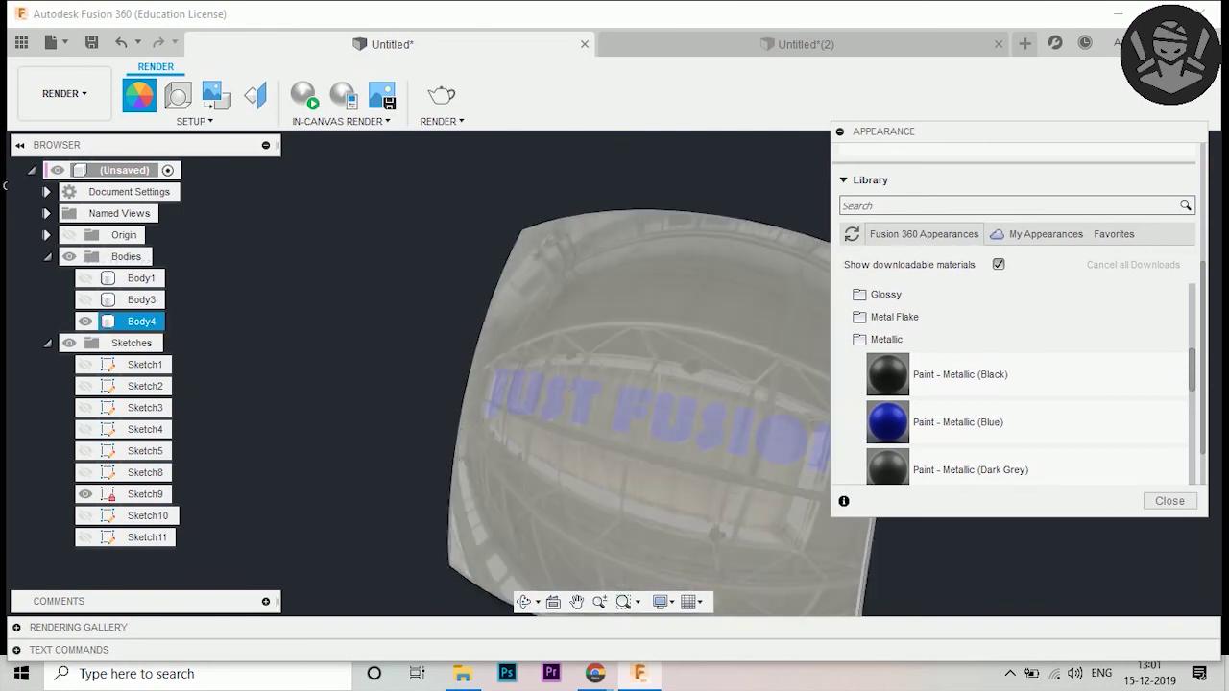
scroll(961, 403, "down", 3)
scroll(960, 403, "up", 1)
left_click_drag(960, 402, 605, 412)
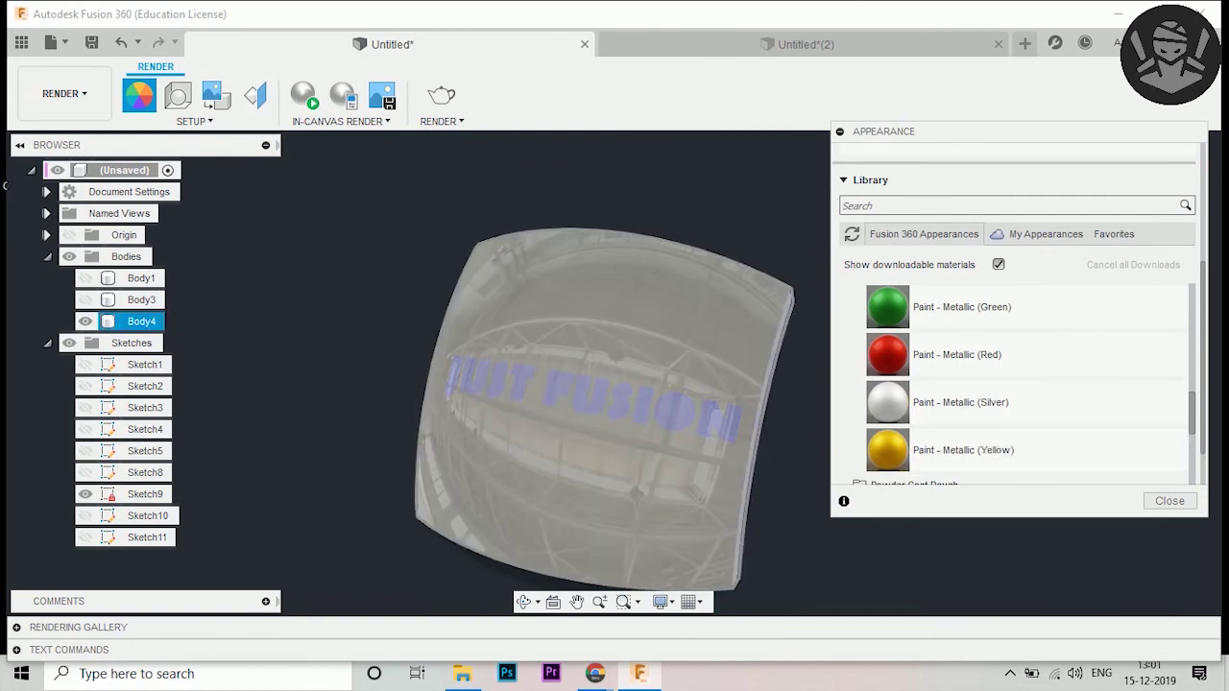
key("Return")
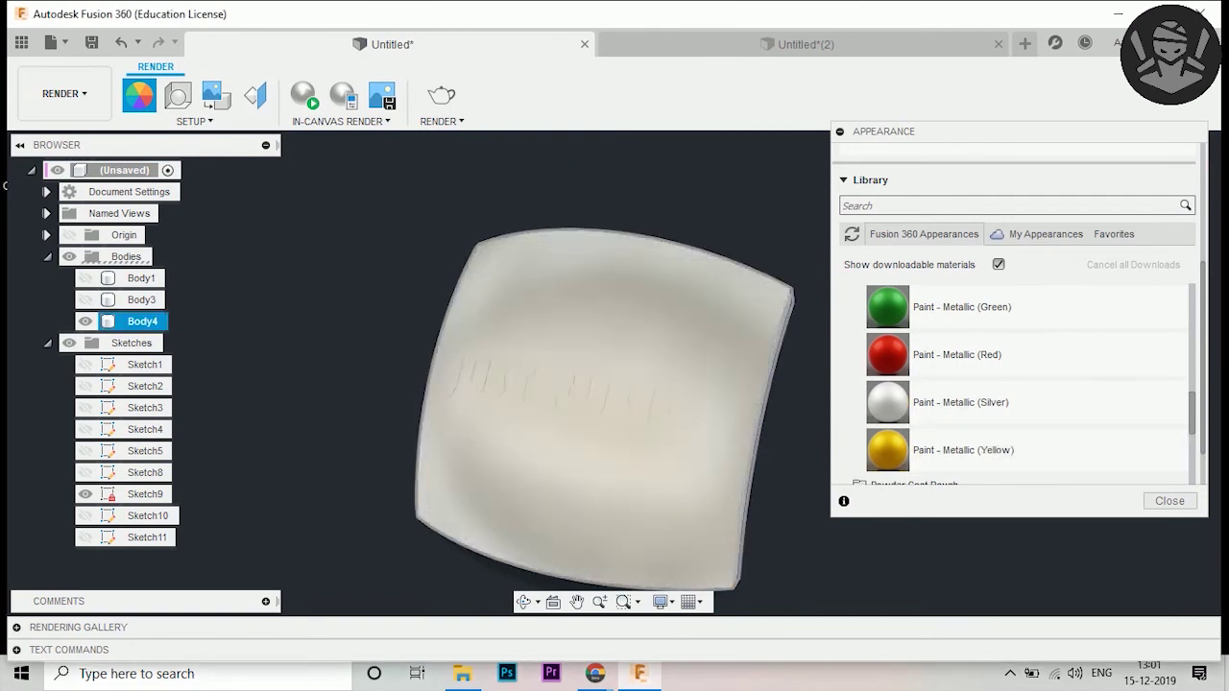